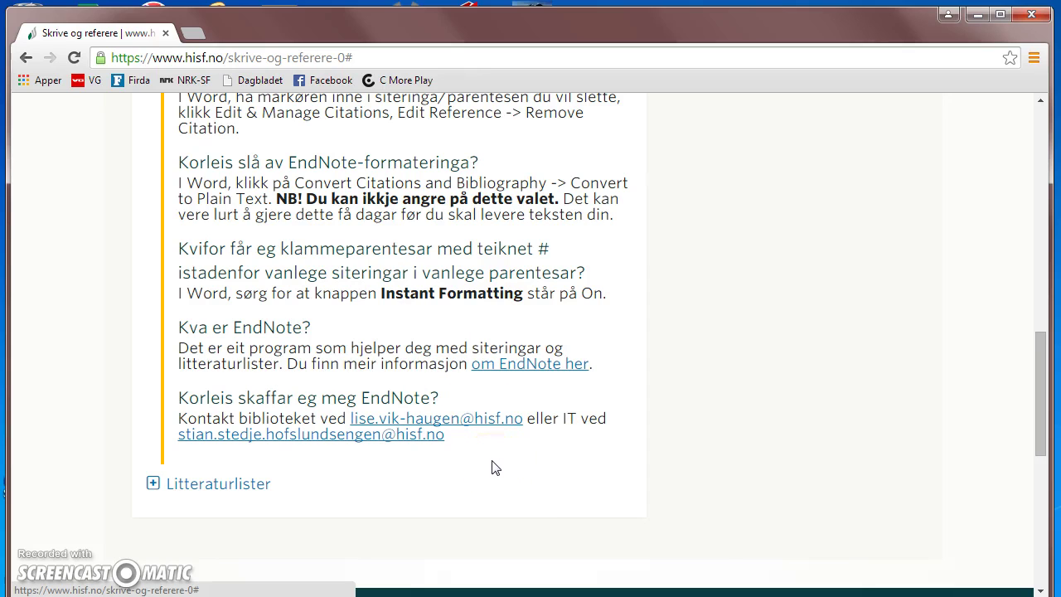
# Review the EndNote questions and answers on the college's Skrive og referere page, glancing briefly at the EndNote library
pyautogui.scroll(1, 495, 468)
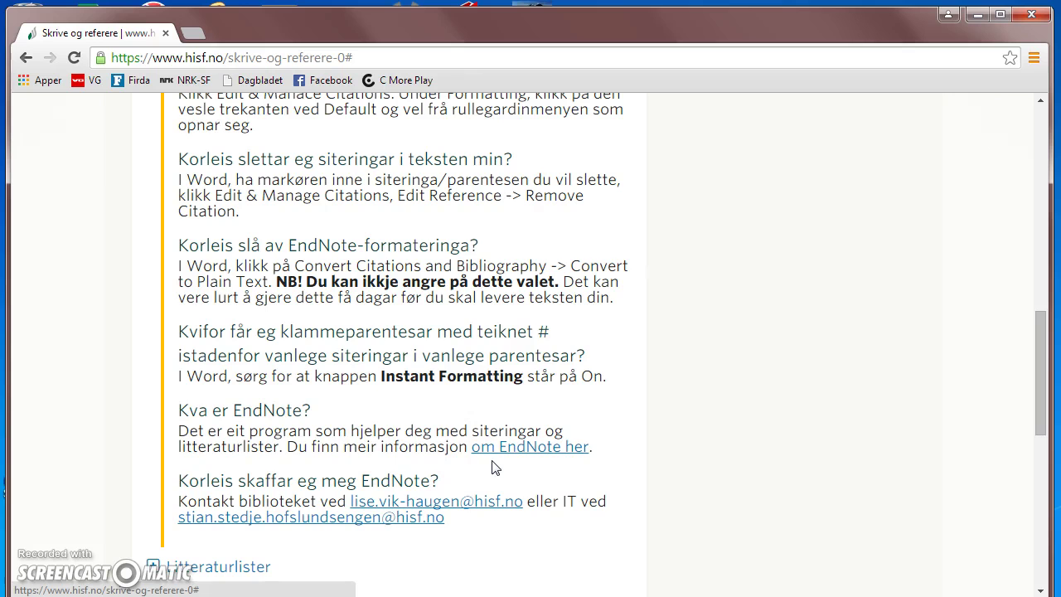
pyautogui.scroll(-1, 495, 468)
pyautogui.scroll(1, 495, 467)
pyautogui.scroll(2, 495, 468)
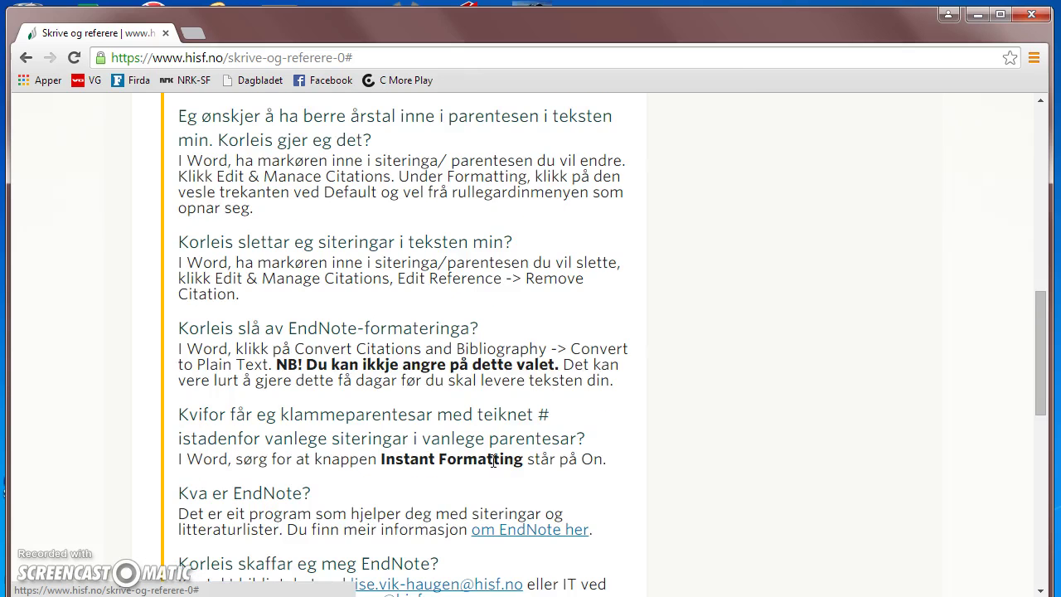
pyautogui.scroll(3, 358, 277)
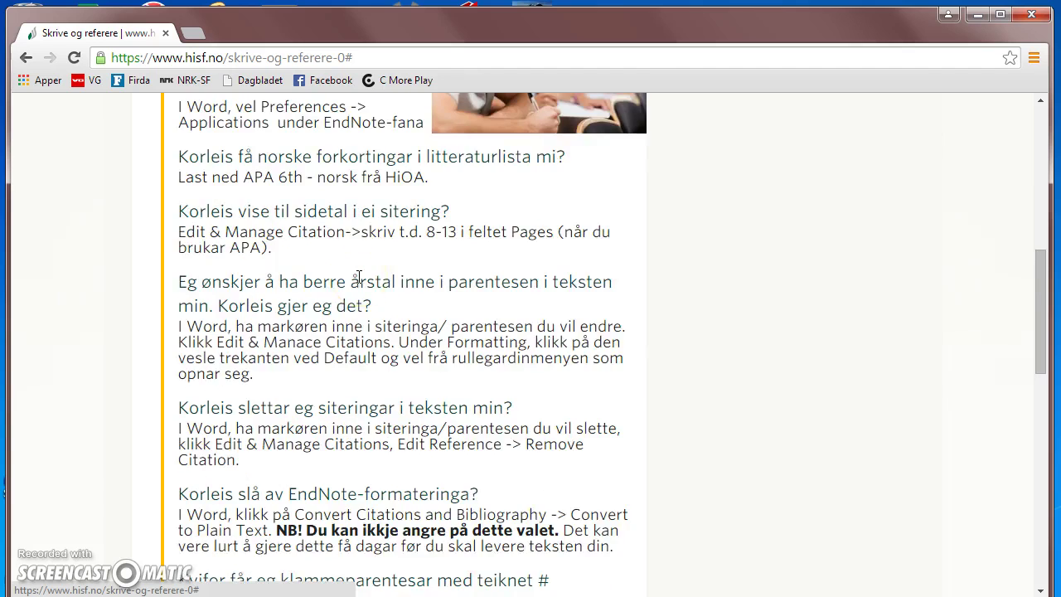
pyautogui.scroll(-3, 358, 277)
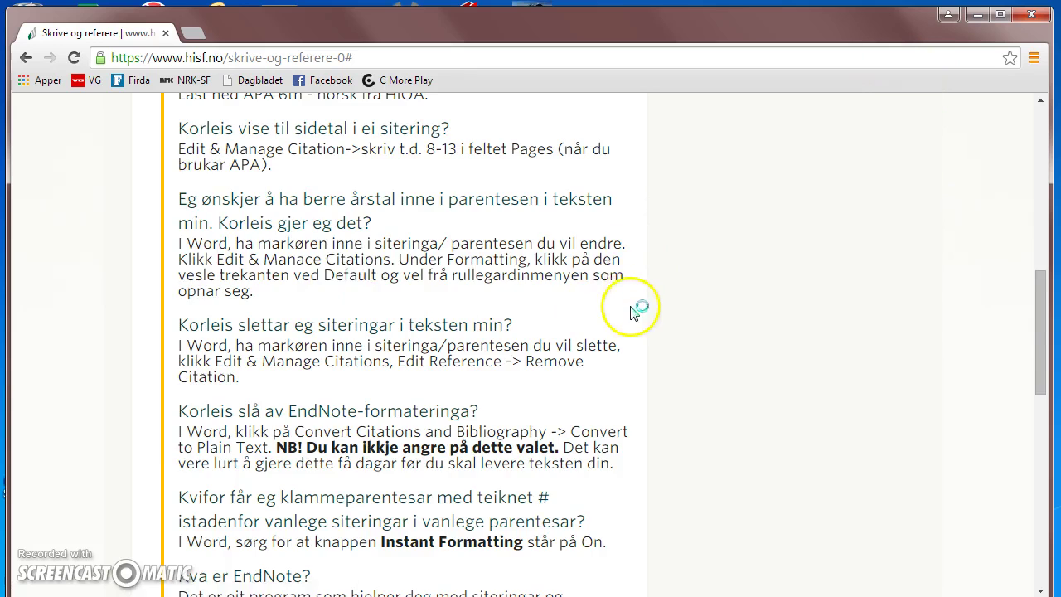
pyautogui.scroll(-3, 635, 282)
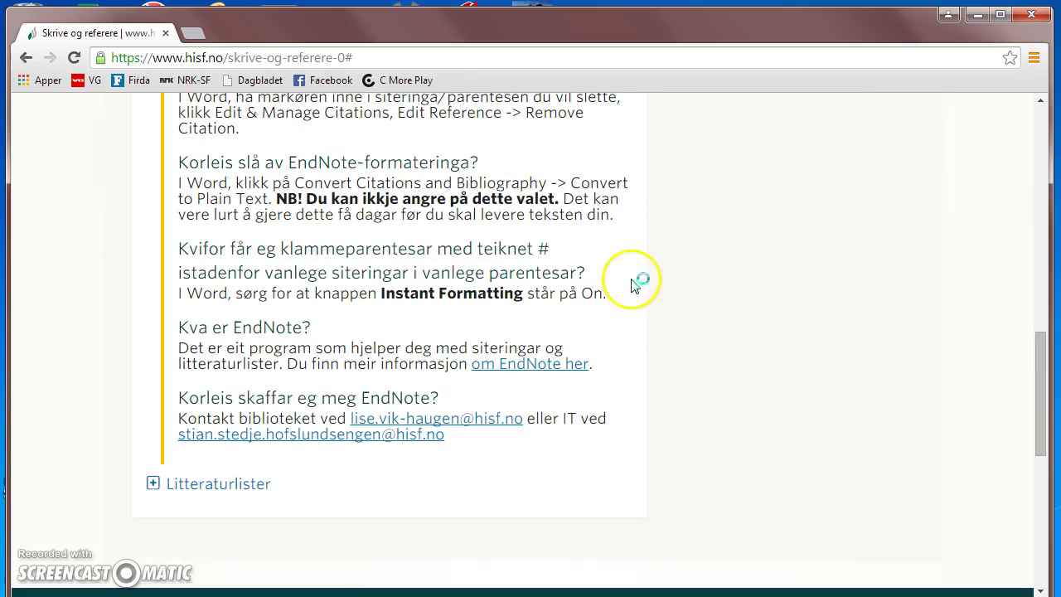
pyautogui.click(979, 15)
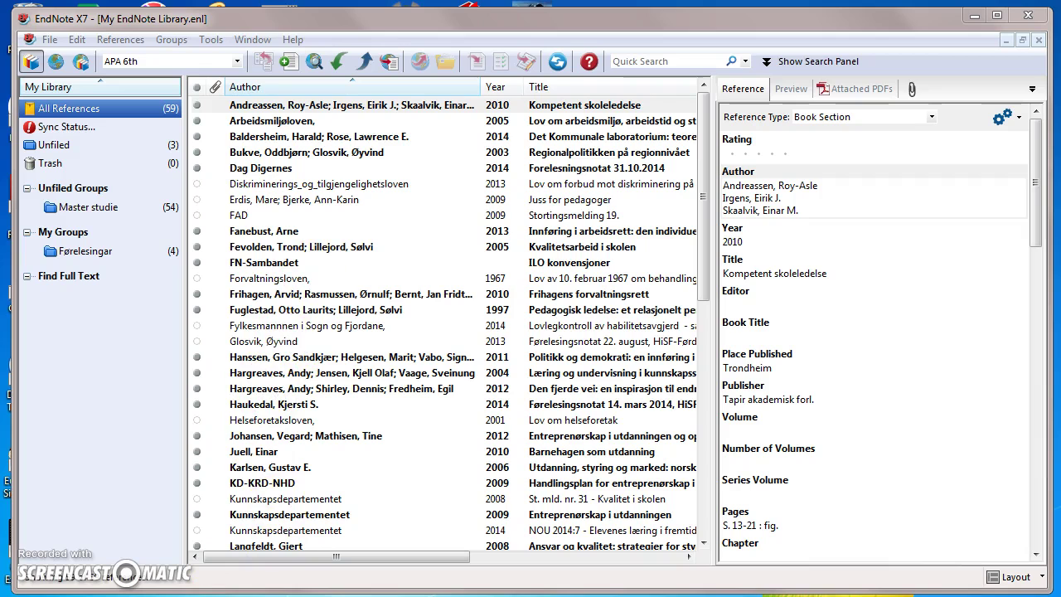
pyautogui.hotkey('alt', 'Tab')
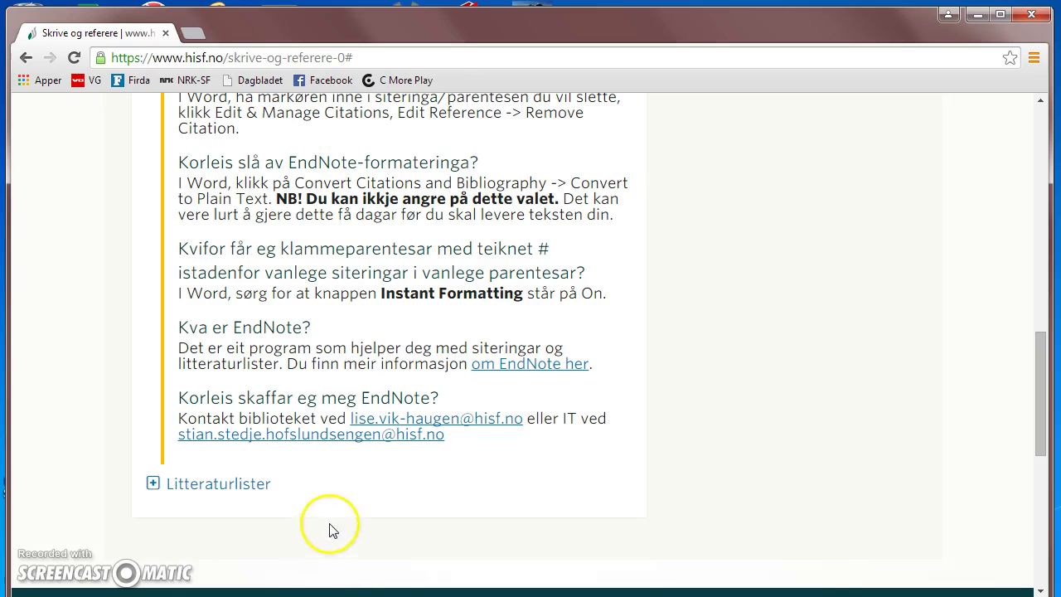
# Go to the college's Biblioteket page and open the Bibsys Ask catalogue search
pyautogui.scroll(6, 420, 225)
pyautogui.scroll(6, 420, 225)
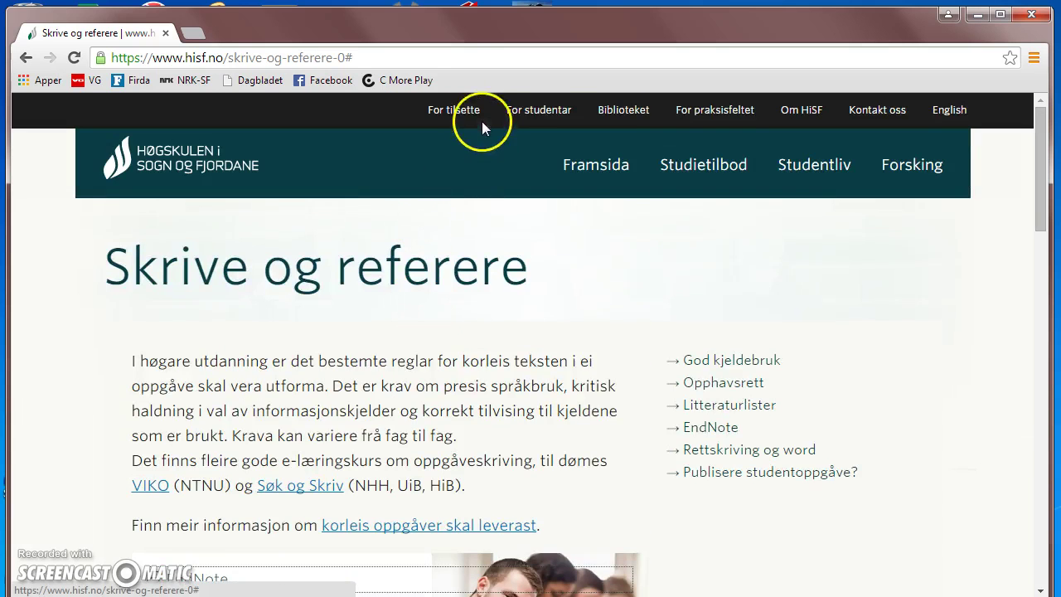
pyautogui.click(633, 108)
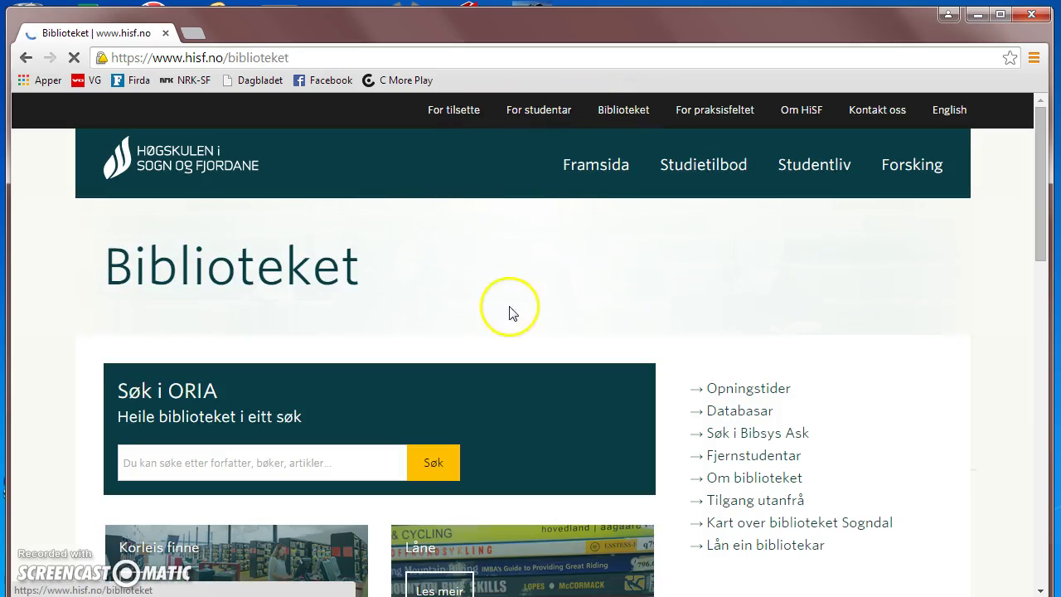
pyautogui.scroll(-1, 493, 321)
pyautogui.scroll(-2, 493, 321)
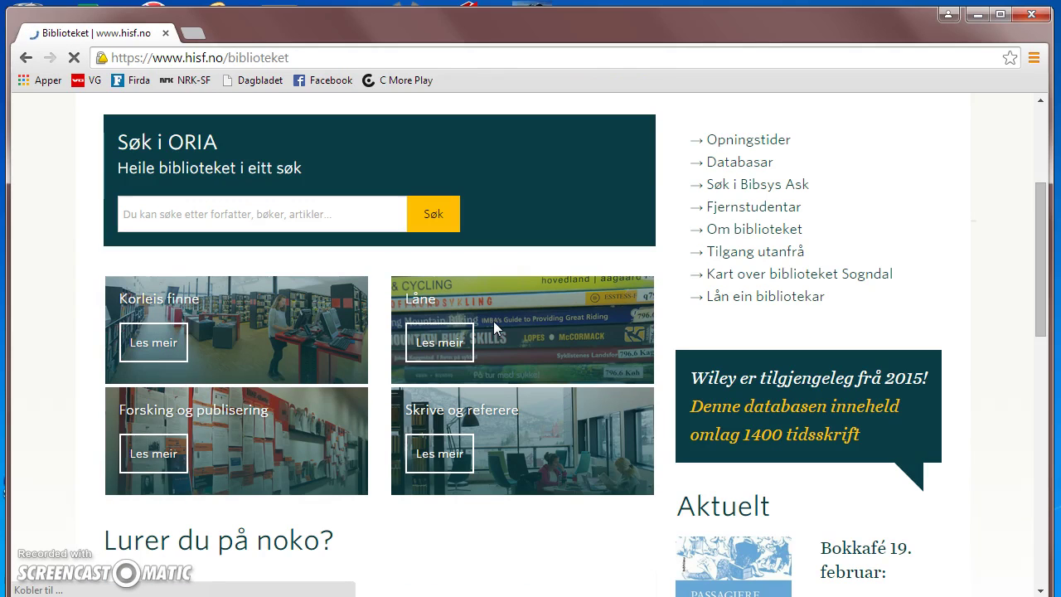
pyautogui.click(727, 185)
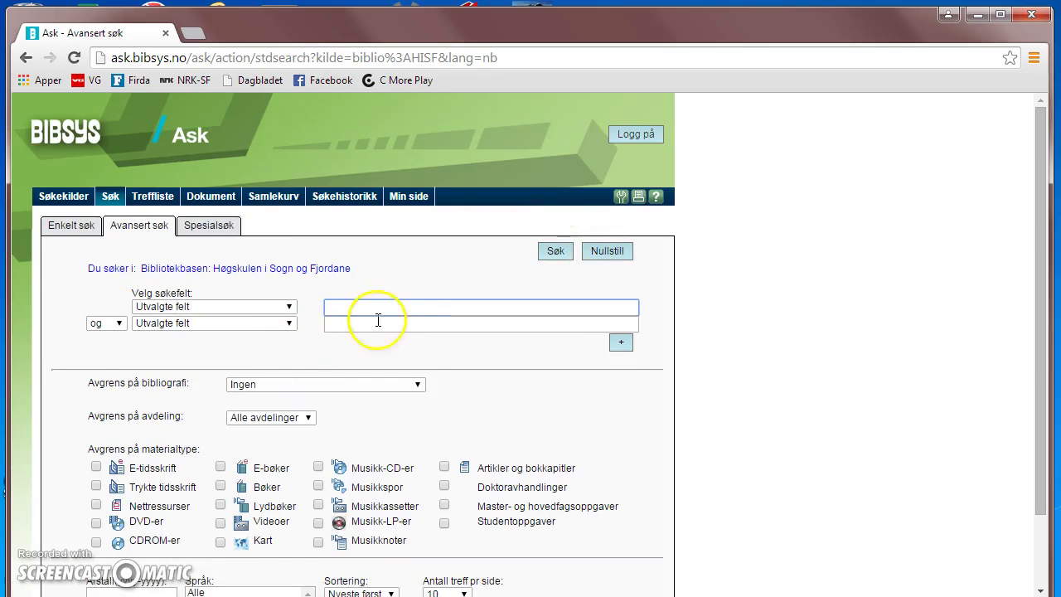
# Search the catalogue by the author's name and open the record for the 2014 book "Rektorrollen : om å skape ledelse i skolefellesskap"
pyautogui.click(395, 308)
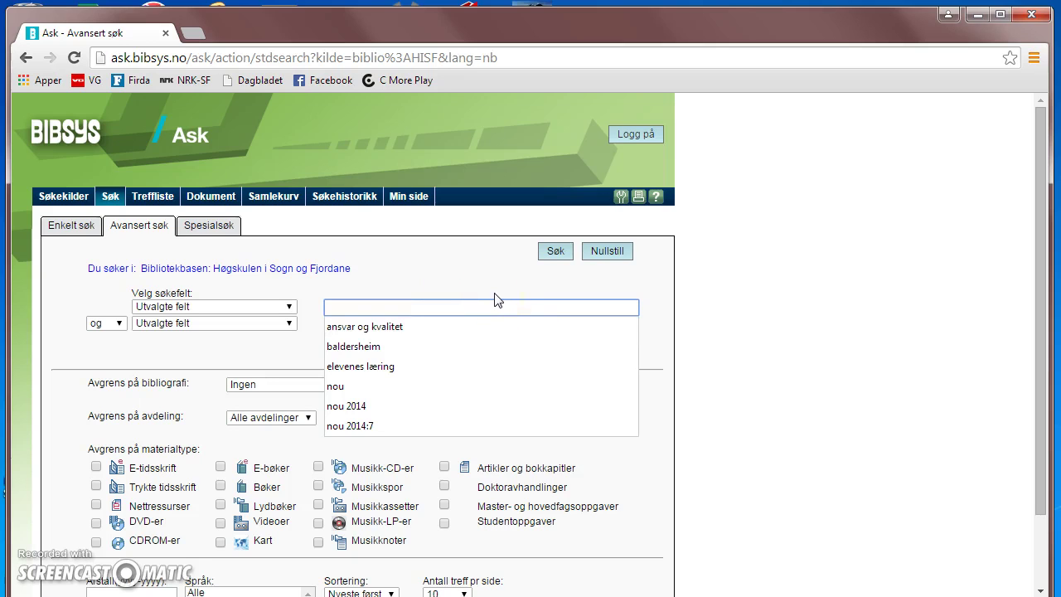
pyautogui.write('roald')
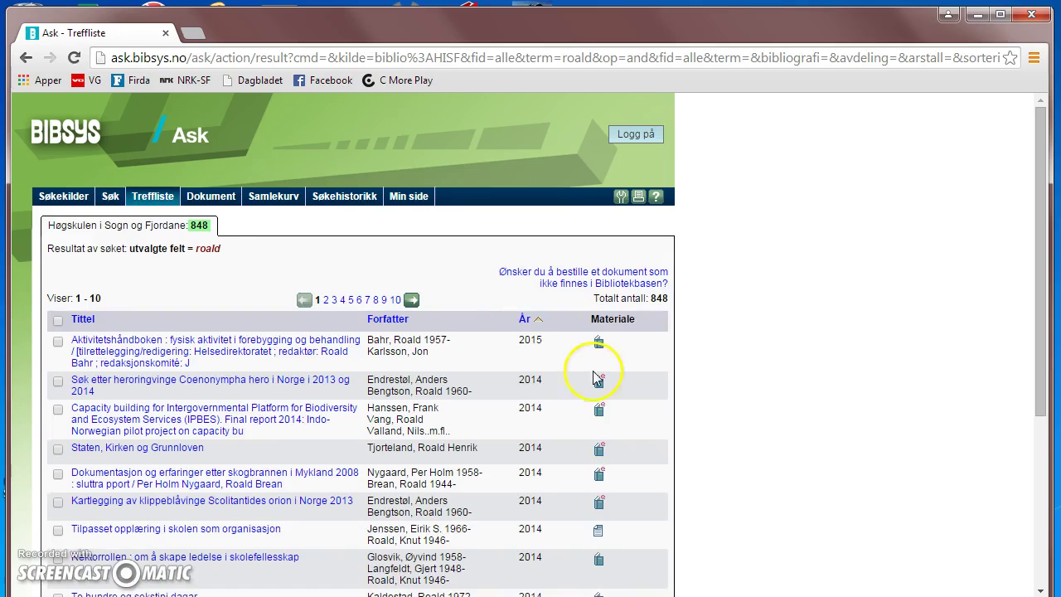
pyautogui.scroll(-2, 432, 435)
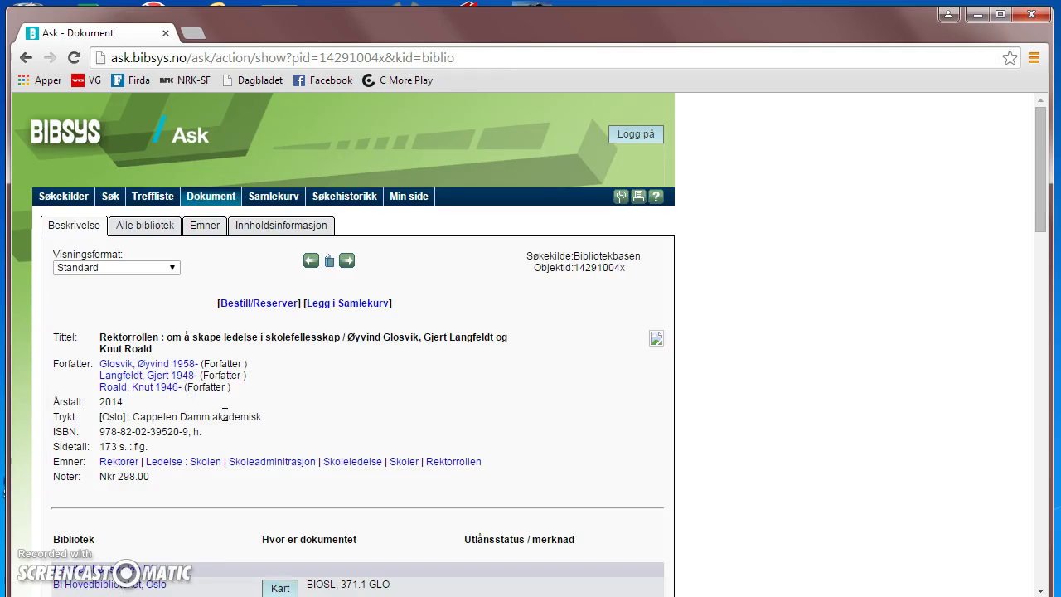
# Send the Rektorrollen record to EndNote and open the downloaded export file to import the reference
pyautogui.scroll(-15, 224, 414)
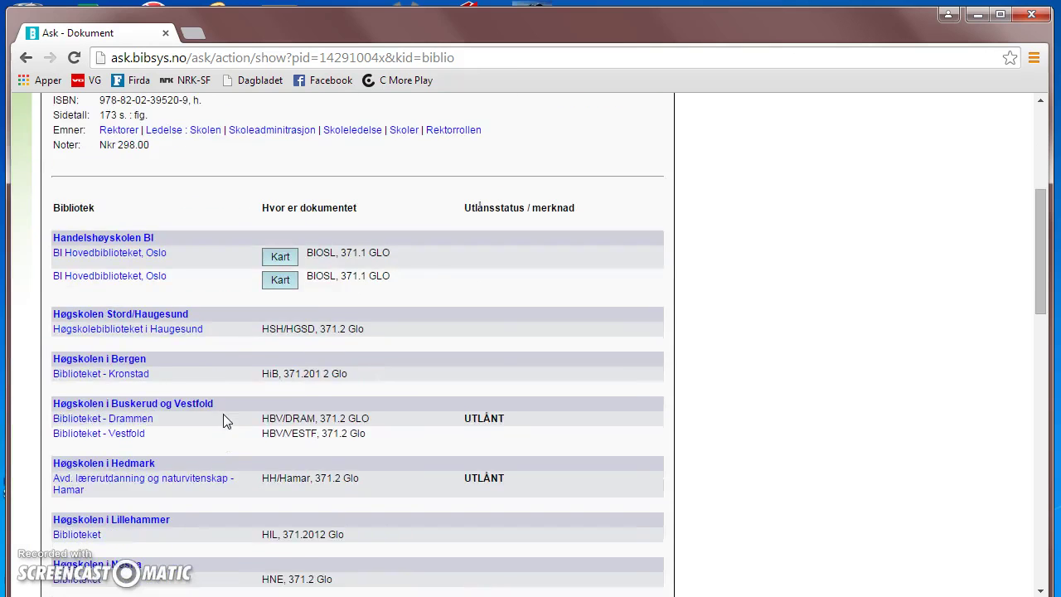
pyautogui.scroll(-10, 223, 422)
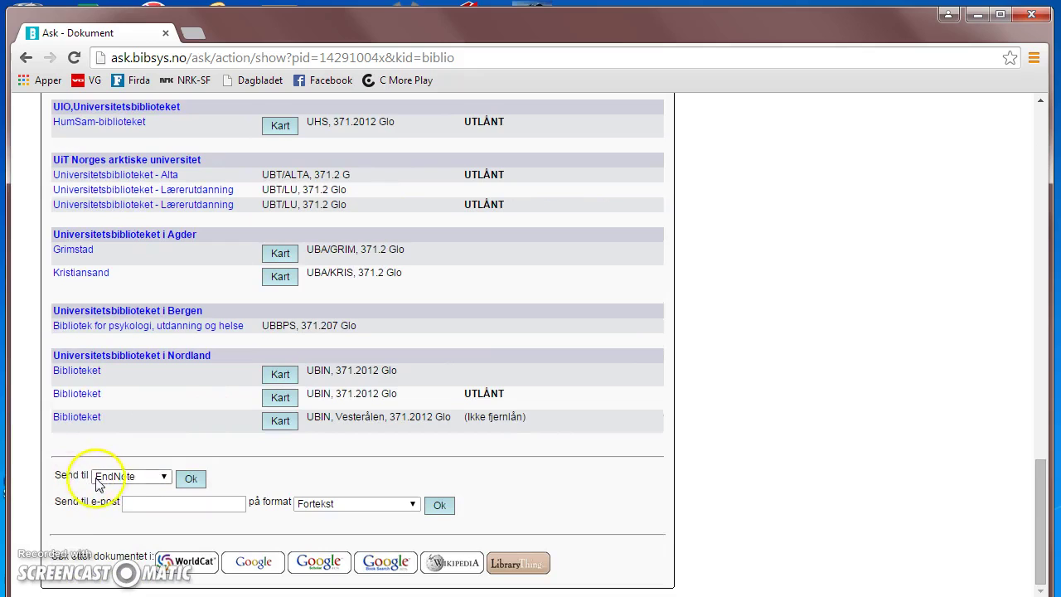
pyautogui.click(191, 479)
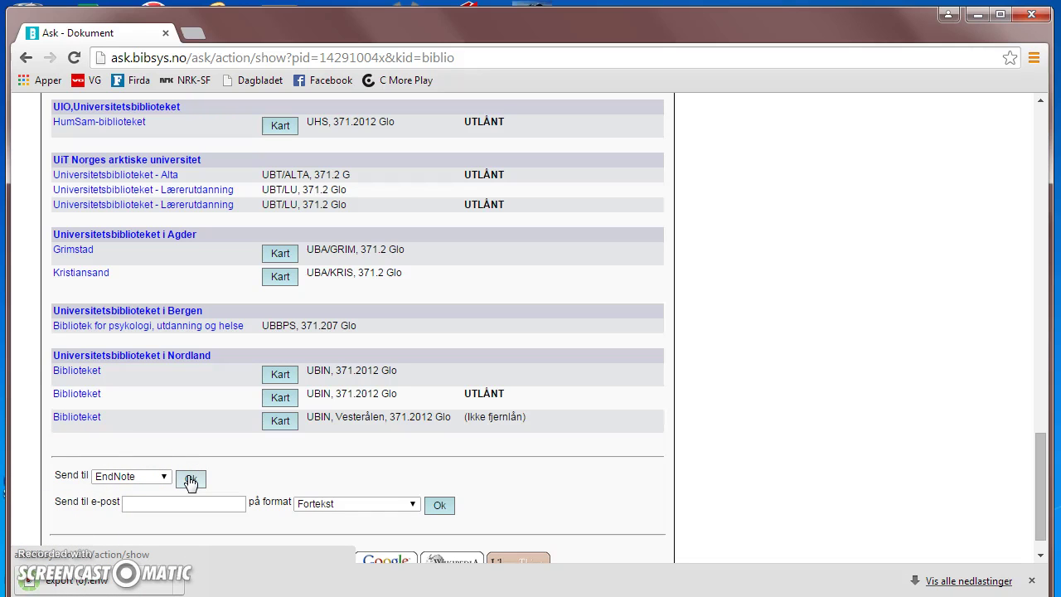
pyautogui.click(81, 581)
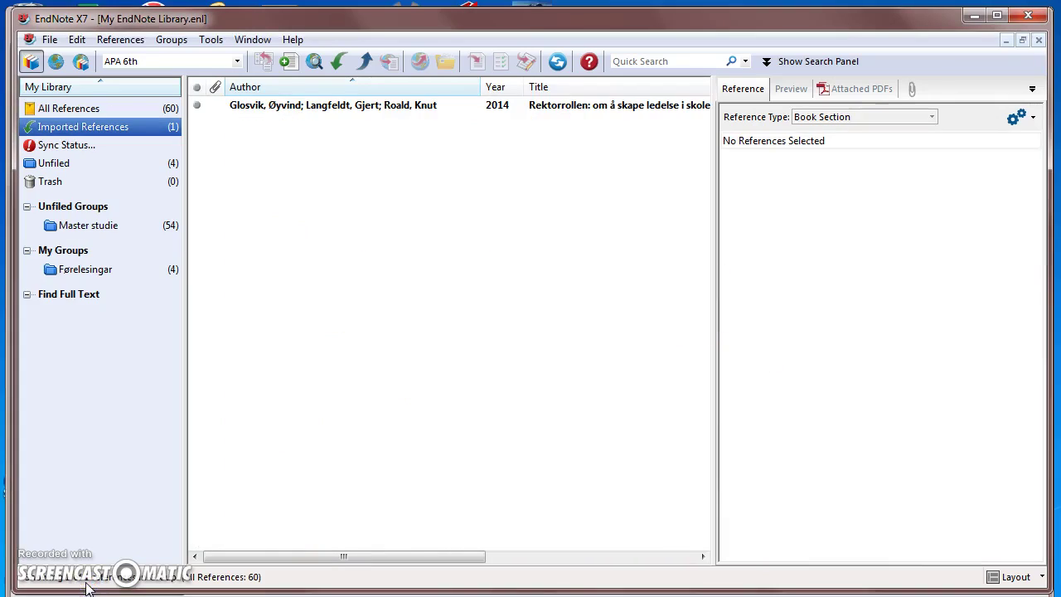
# Try to add the imported Rektorrollen reference to the Master studie group without selecting it
pyautogui.rightClick(324, 111)
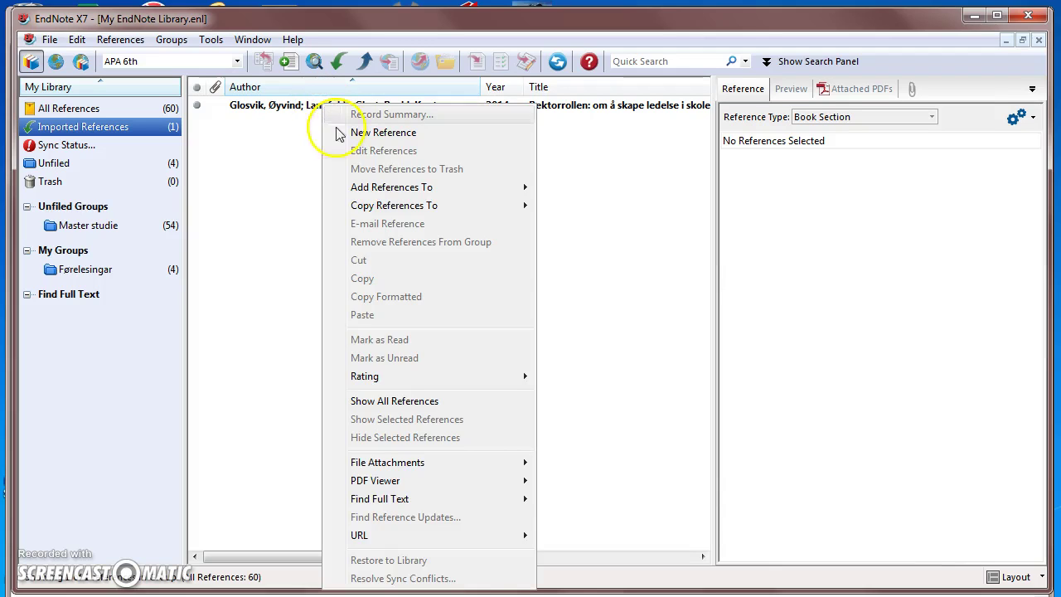
pyautogui.moveTo(370, 188)
pyautogui.click(592, 230)
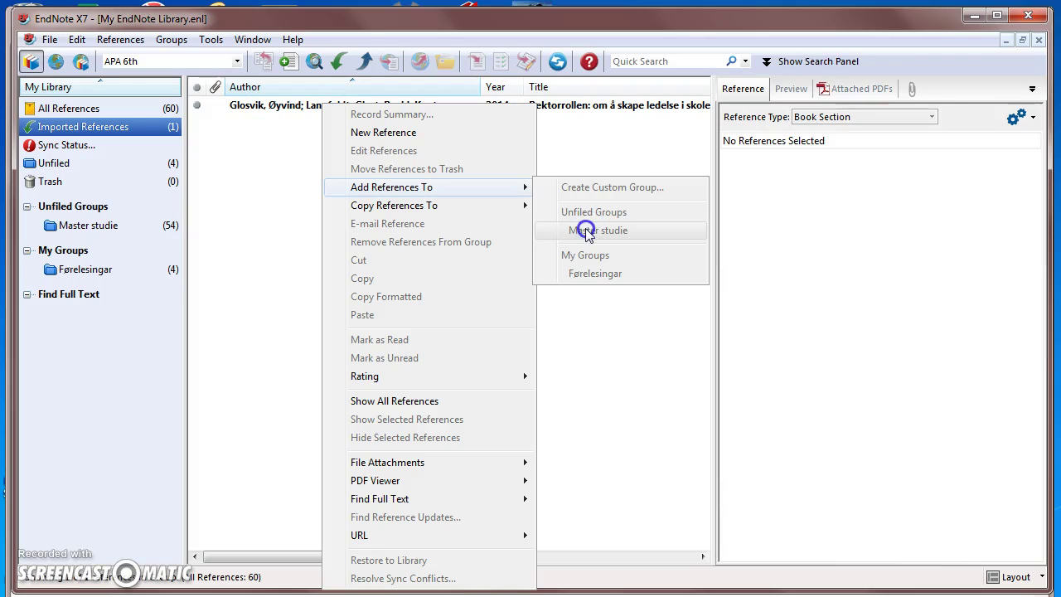
pyautogui.moveTo(506, 207)
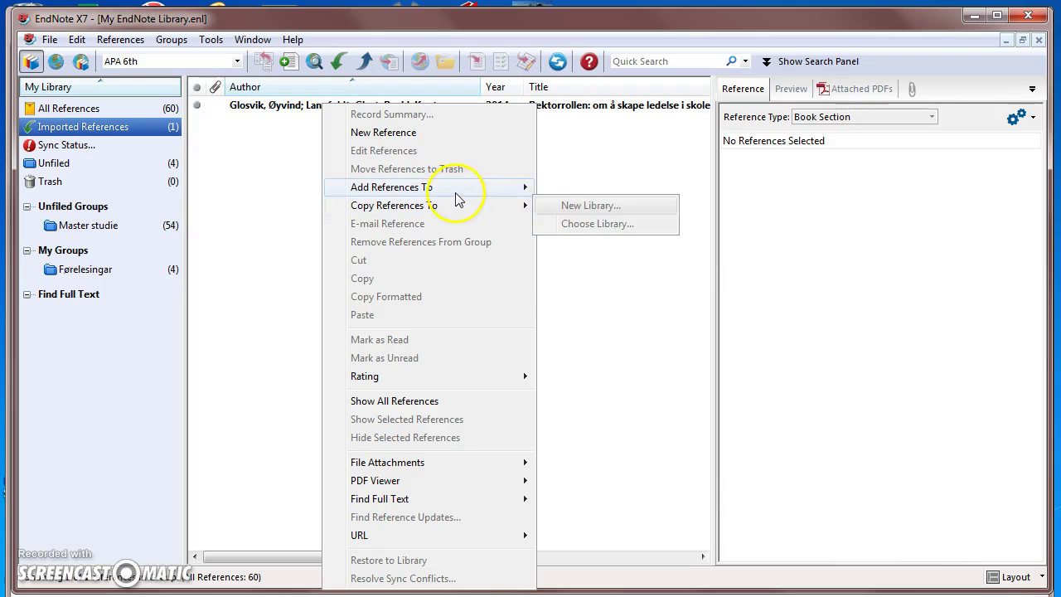
pyautogui.moveTo(418, 187)
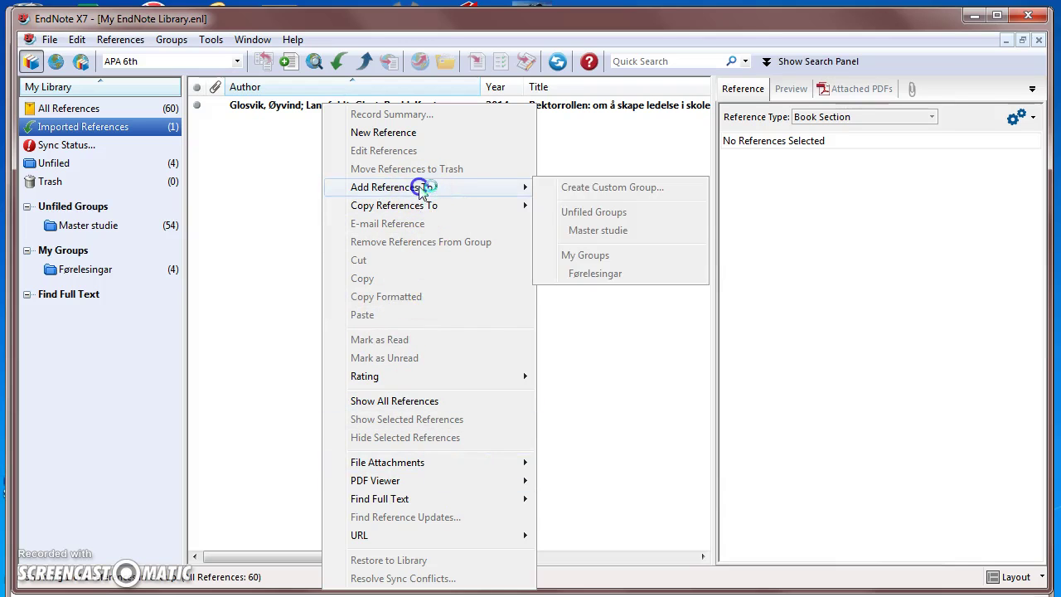
# List all references, select the Rektorrollen book from 2014 and add it to the Master studie group
pyautogui.click(79, 108)
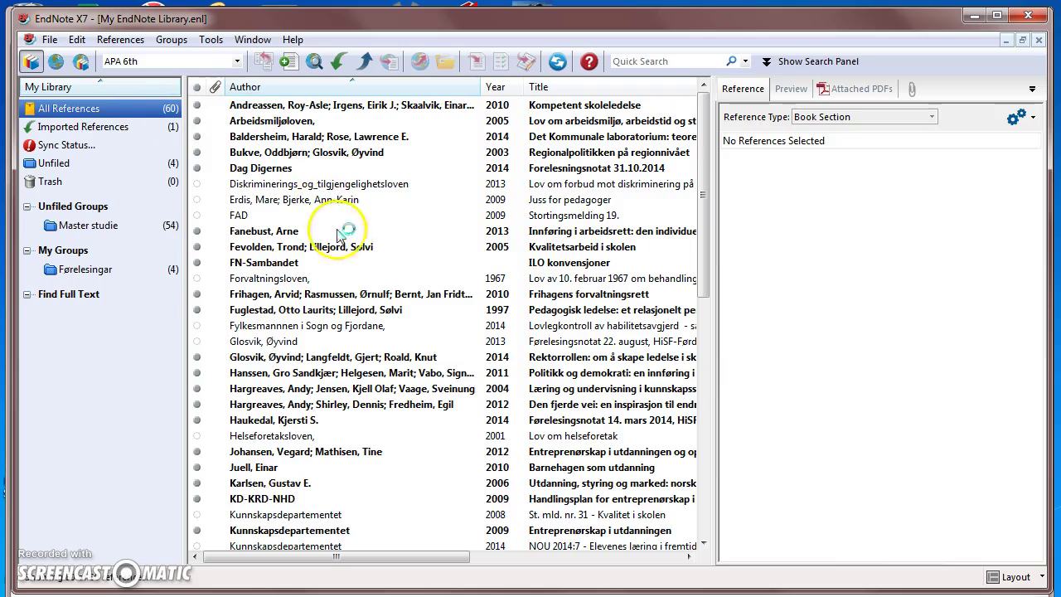
pyautogui.click(325, 339)
pyautogui.scroll(-6, 326, 340)
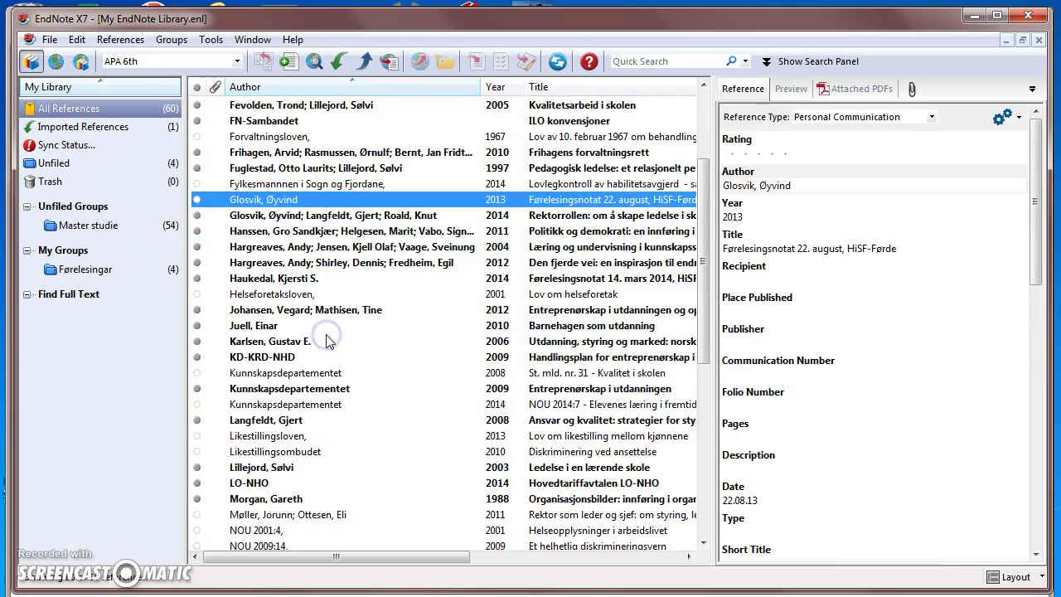
pyautogui.scroll(1, 328, 341)
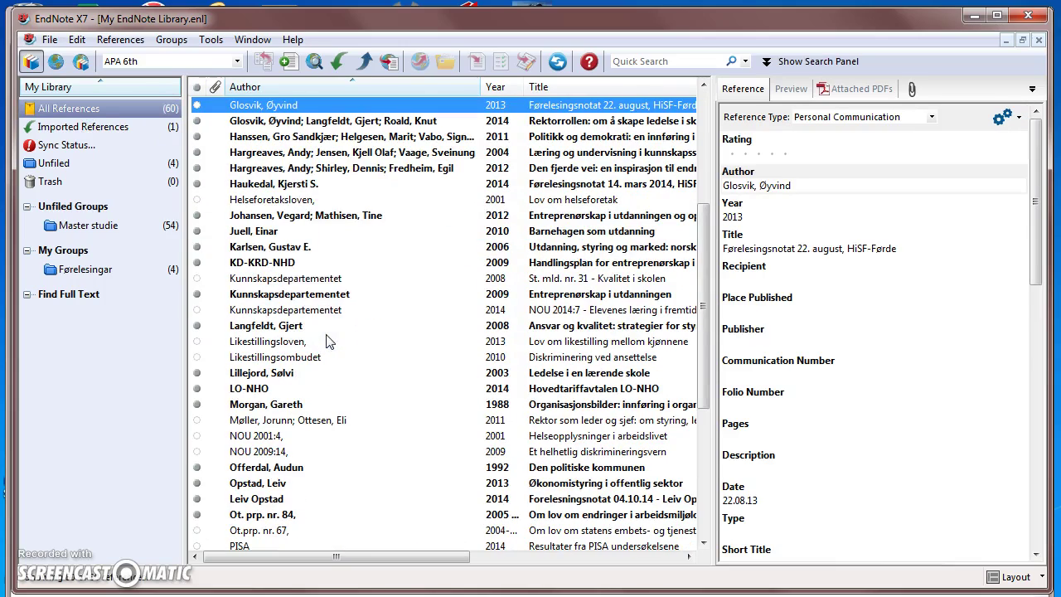
pyautogui.click(291, 122)
pyautogui.rightClick(290, 122)
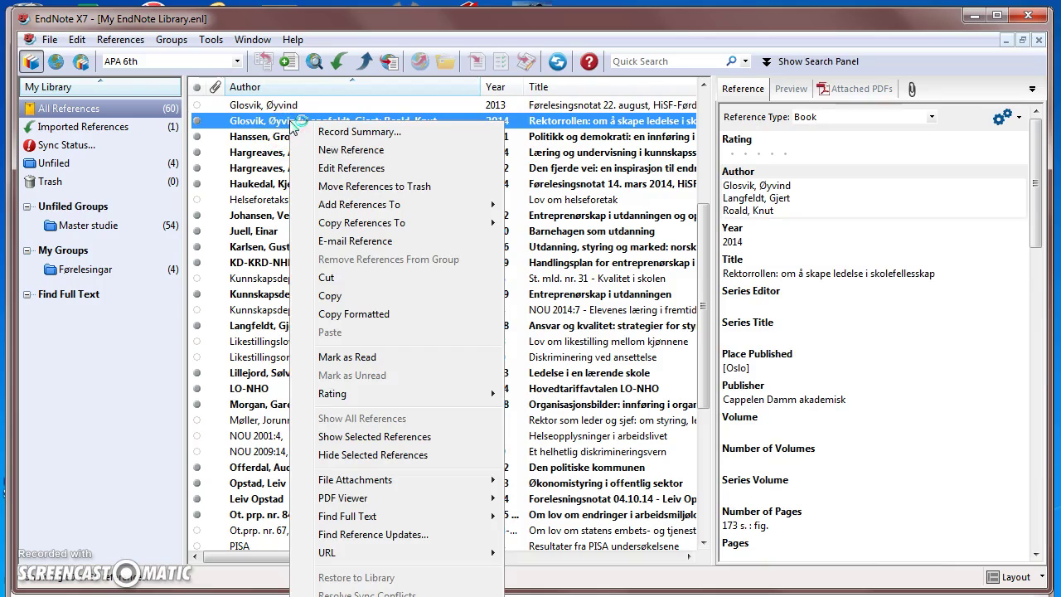
pyautogui.moveTo(369, 204)
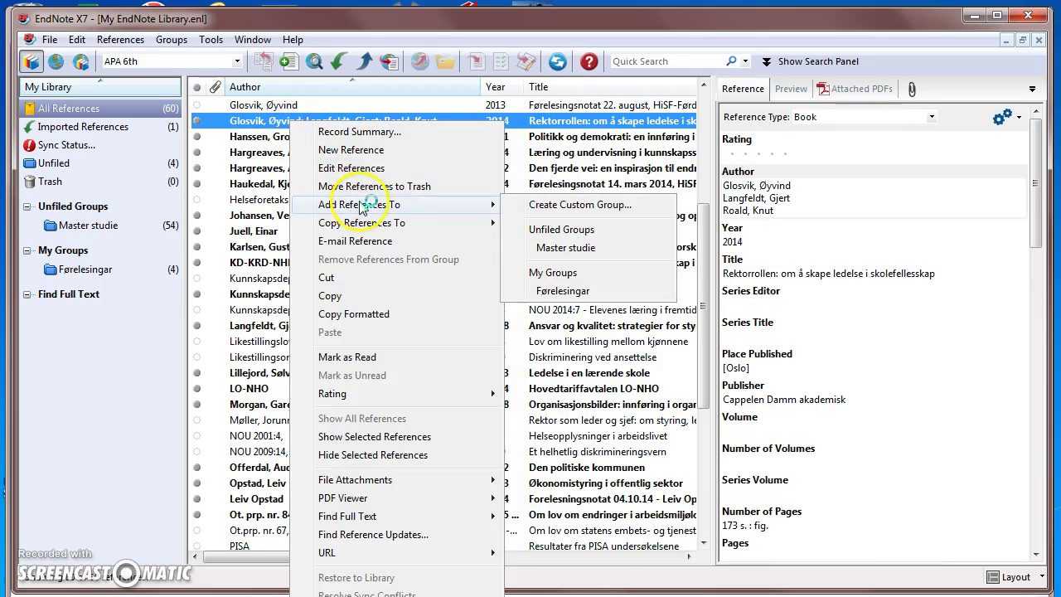
pyautogui.click(543, 249)
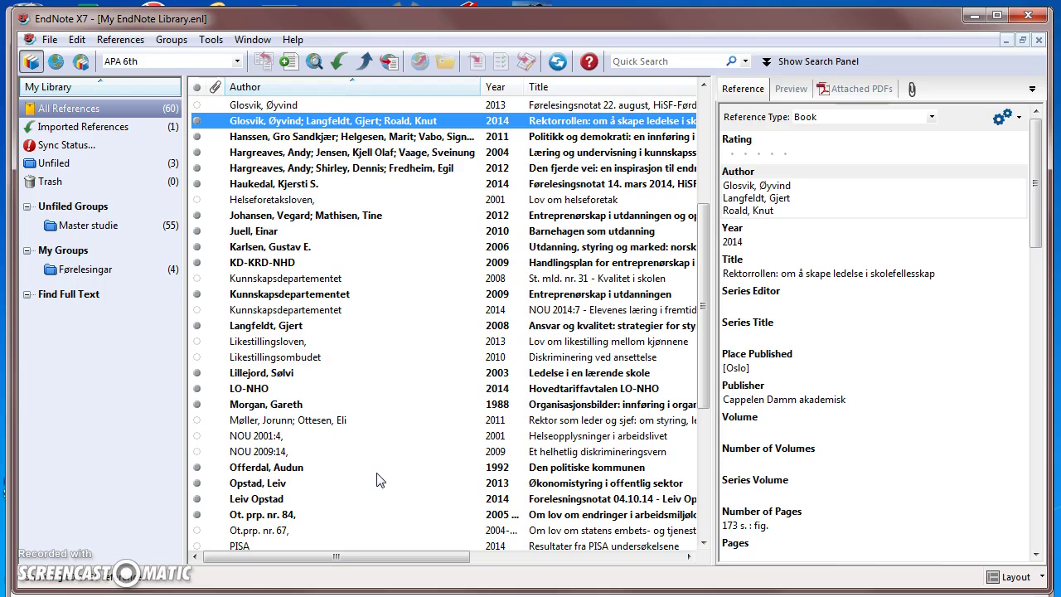
# Switch to Microsoft Word 2010, shrink its window and write "Dette er ein test." in the blank document
pyautogui.click(426, 486)
pyautogui.press('super')
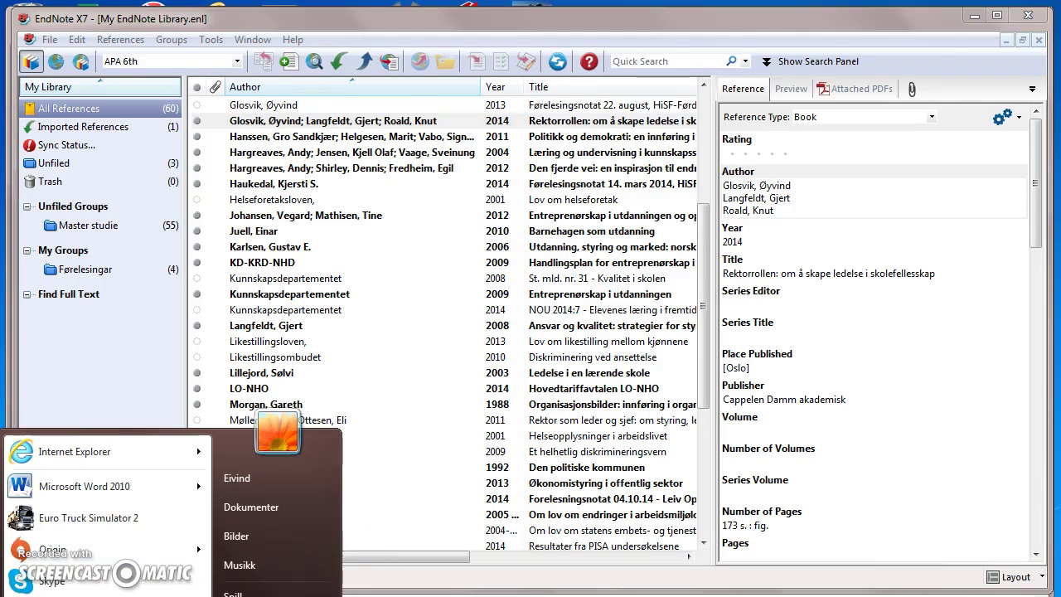
pyautogui.click(124, 486)
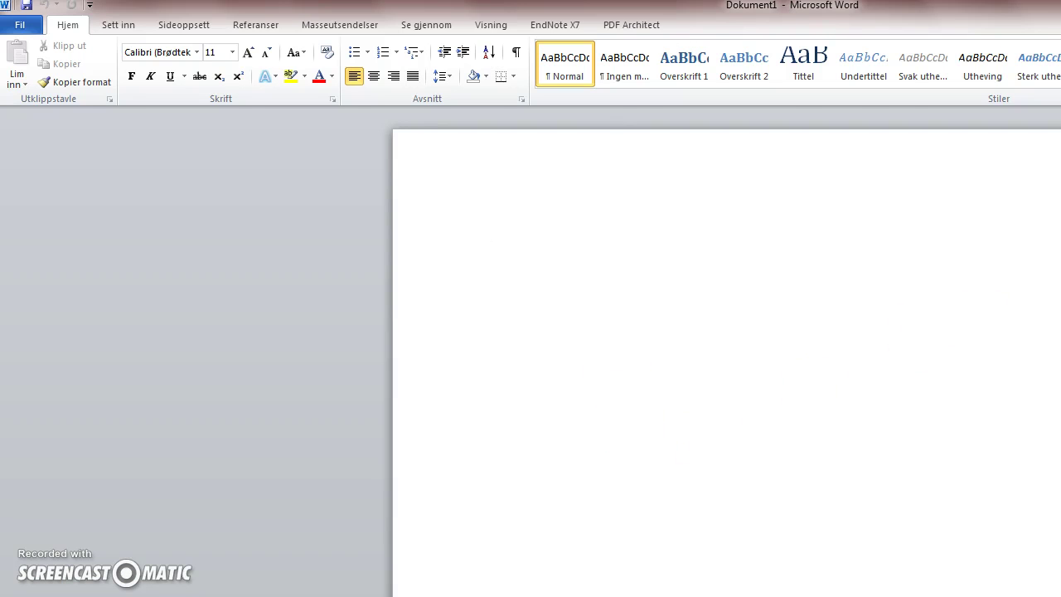
pyautogui.press('super+Down')
pyautogui.moveTo(956, 162); pyautogui.dragTo(763, 41)
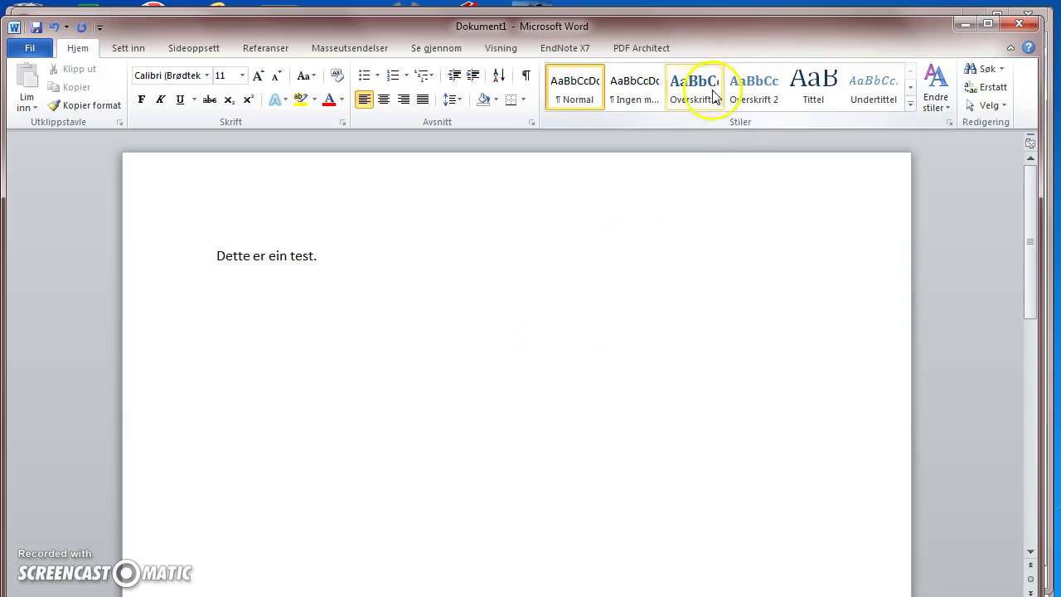
# Find the Rektorrollen reference from 2014 by its co-author's surname and insert it as a citation after the test sentence
pyautogui.click(583, 51)
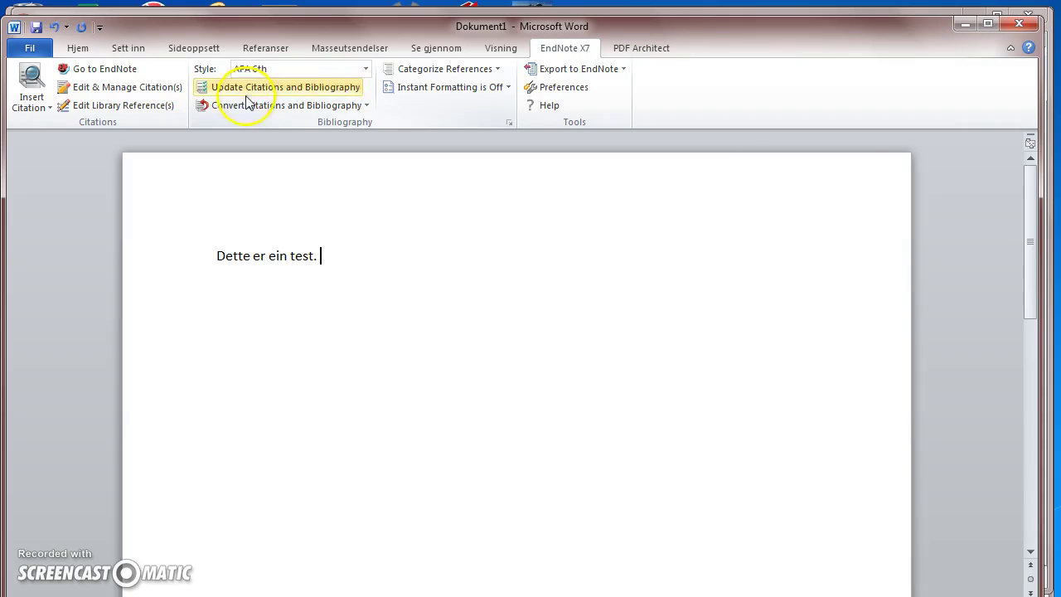
pyautogui.click(25, 79)
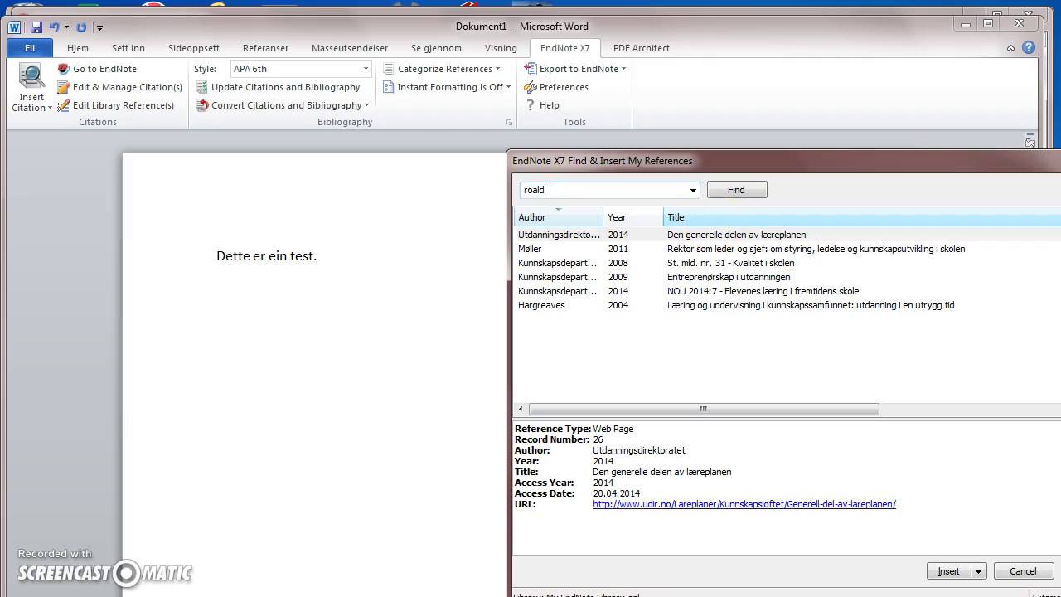
pyautogui.click(739, 190)
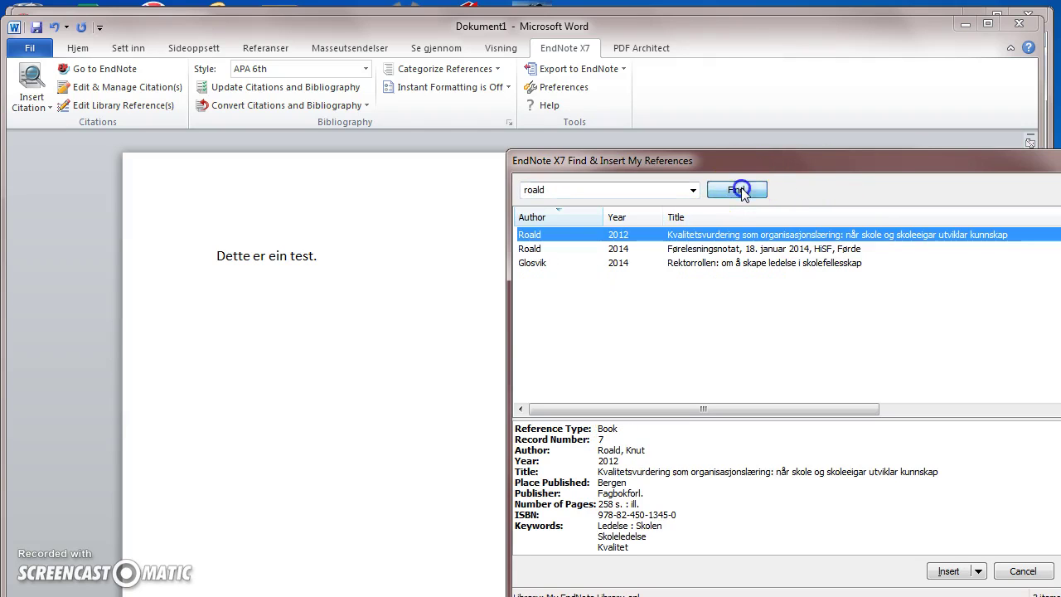
pyautogui.click(744, 267)
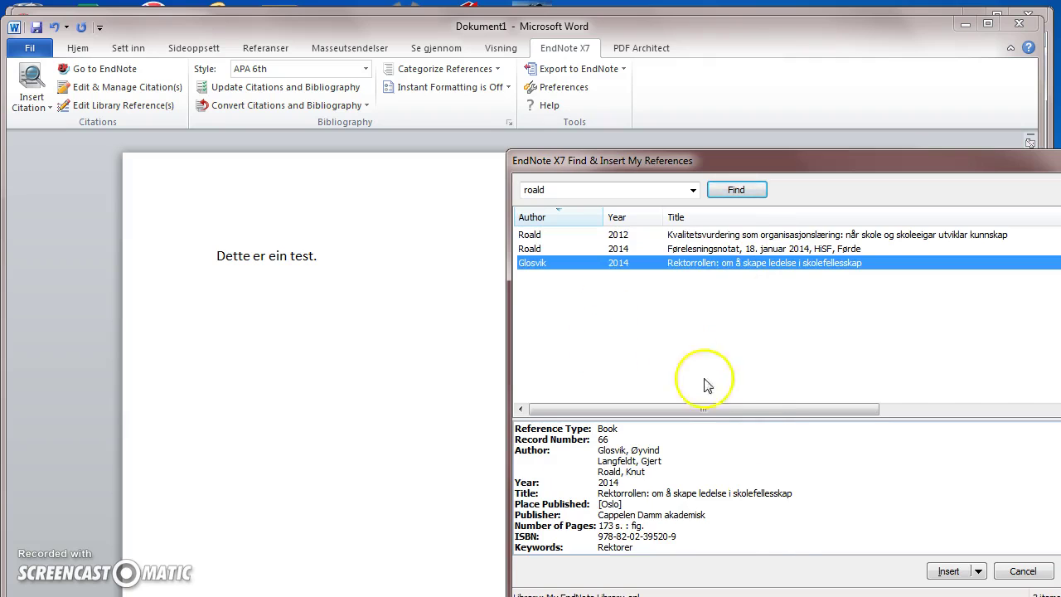
pyautogui.click(948, 572)
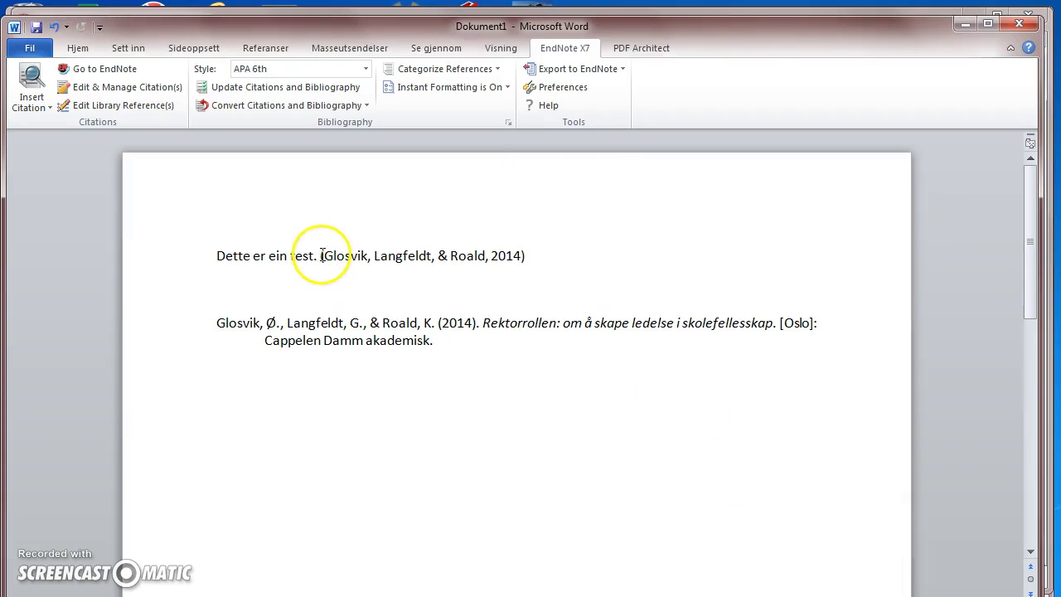
pyautogui.click(489, 251)
pyautogui.click(532, 259)
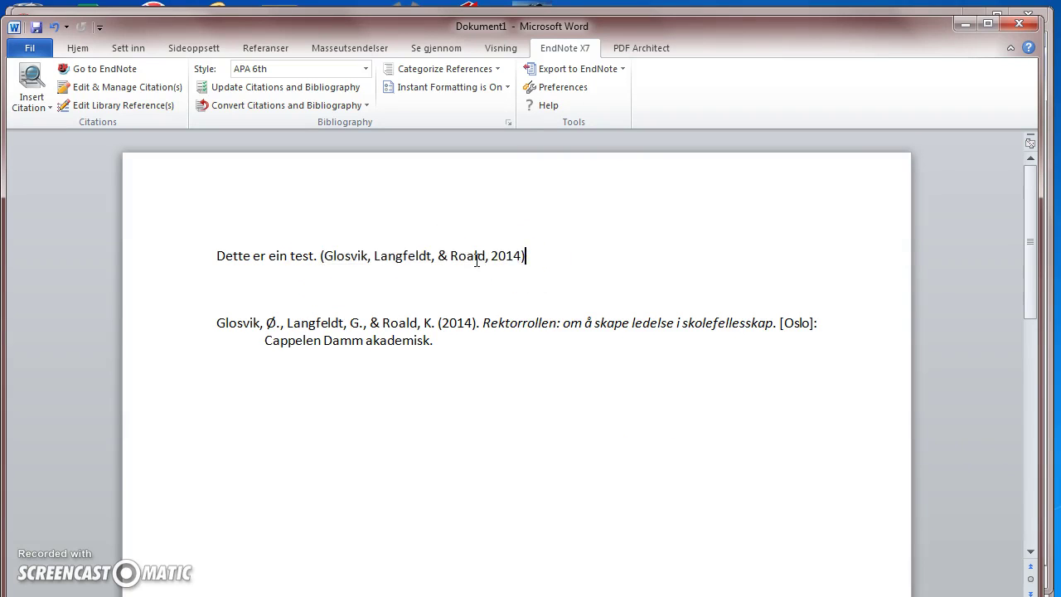
pyautogui.click(320, 252)
pyautogui.click(616, 251)
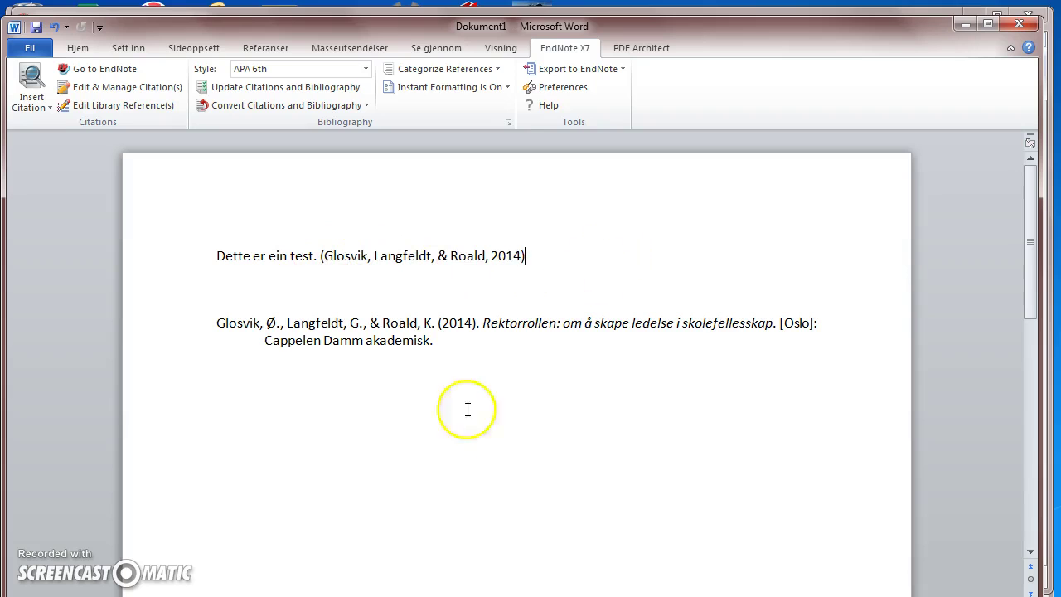
# Write the heading "Litteraturliste :" on its own line above the bibliography, and switch to the EndNote library
pyautogui.click(232, 307)
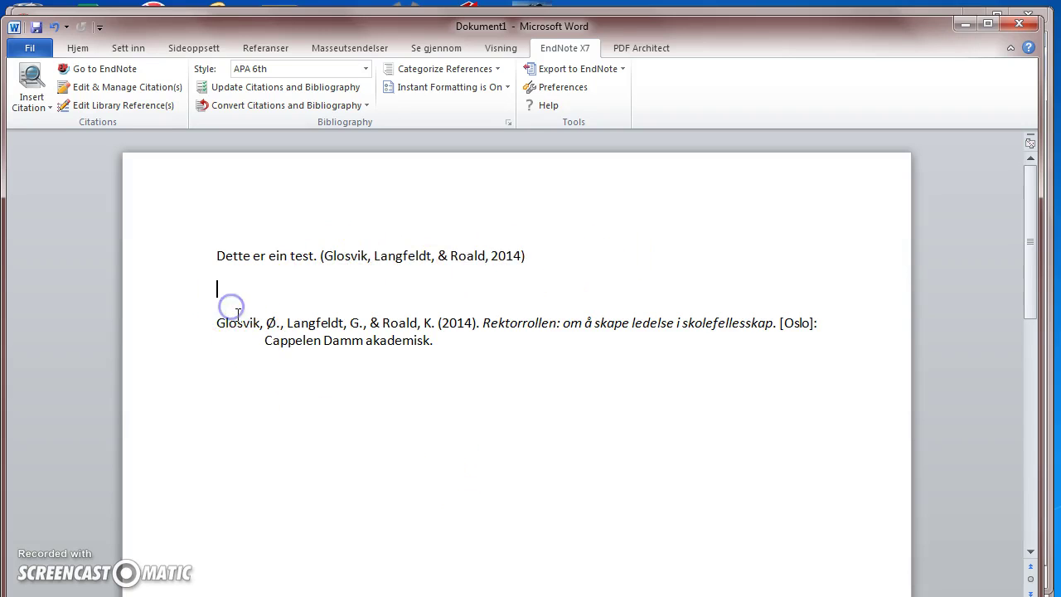
pyautogui.press('Return')
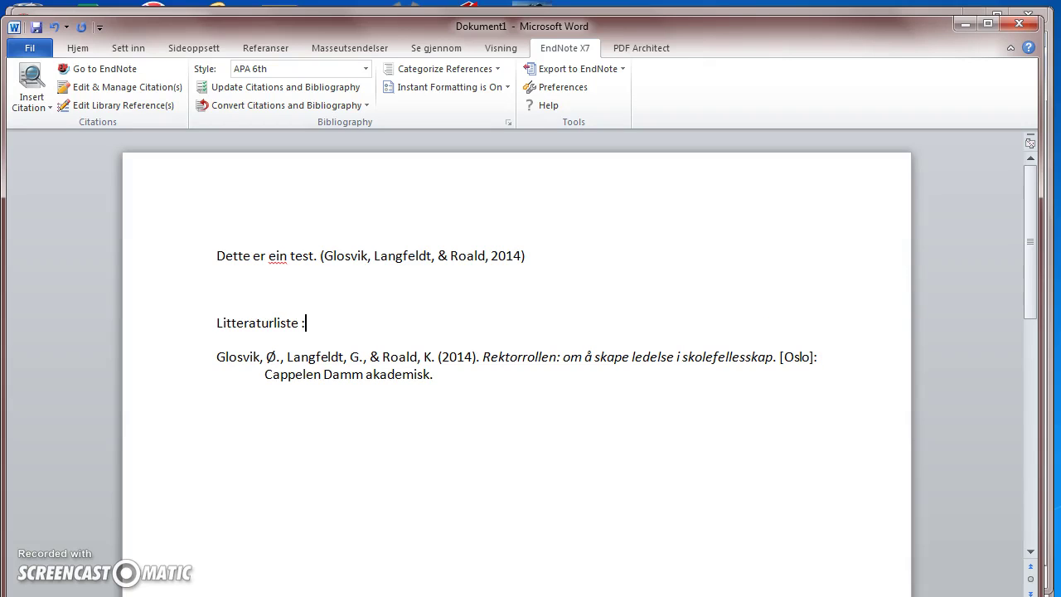
pyautogui.click(237, 285)
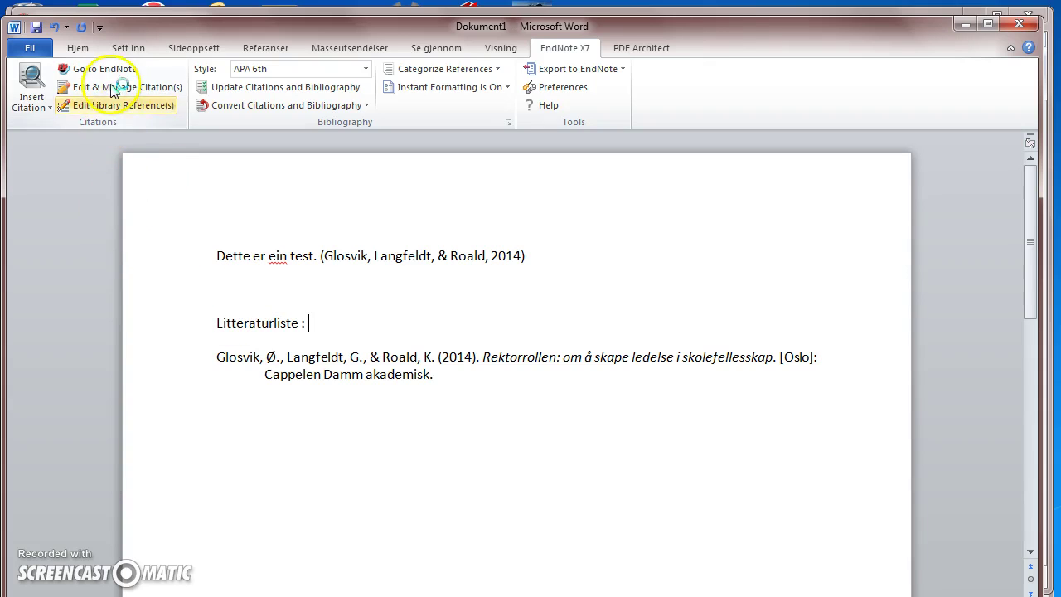
pyautogui.click(300, 321)
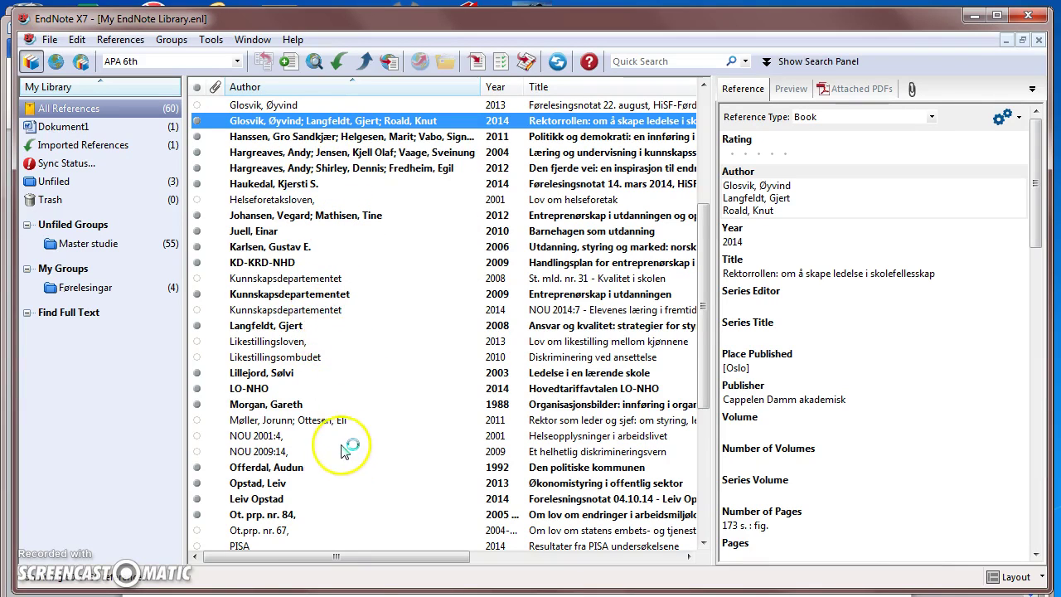
# Open the NOU 2001:4 government document reference, examine how its author, year and title fields are filled in, and close it
pyautogui.scroll(-2, 349, 448)
pyautogui.scroll(-3, 345, 451)
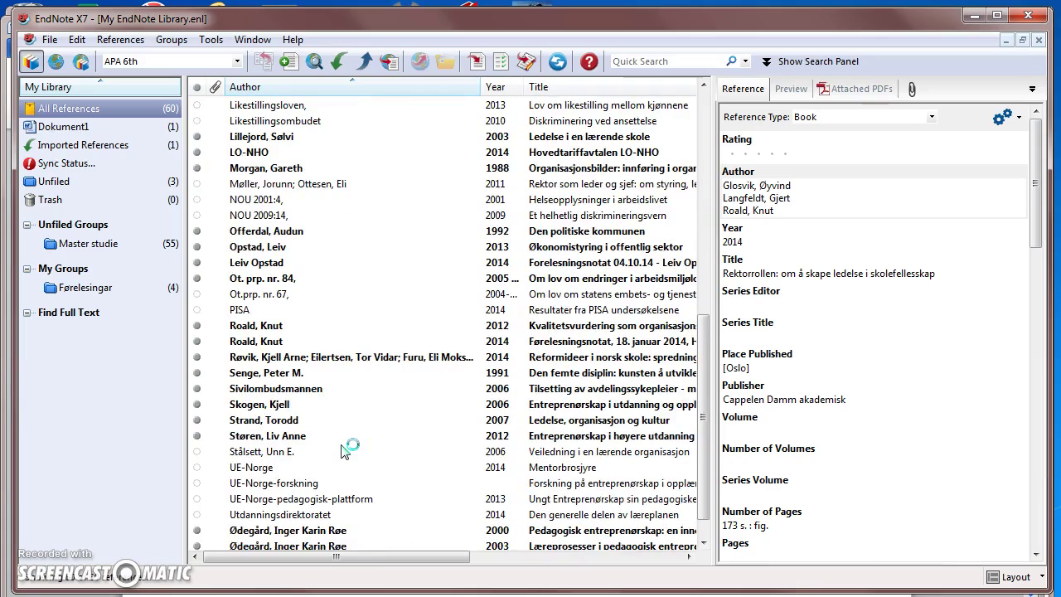
pyautogui.scroll(-1, 345, 451)
pyautogui.scroll(3, 346, 448)
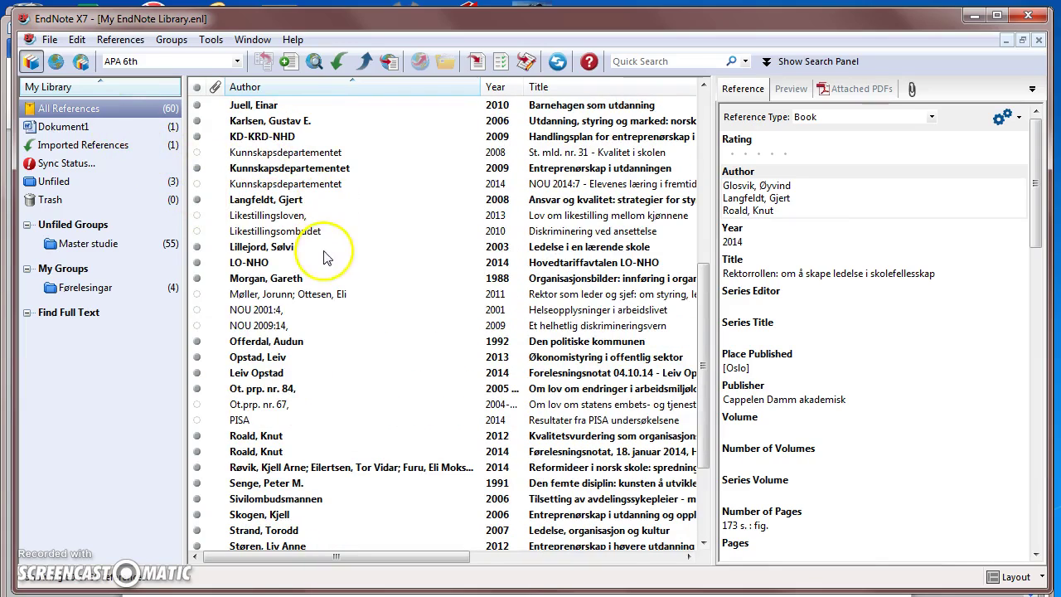
pyautogui.click(283, 310)
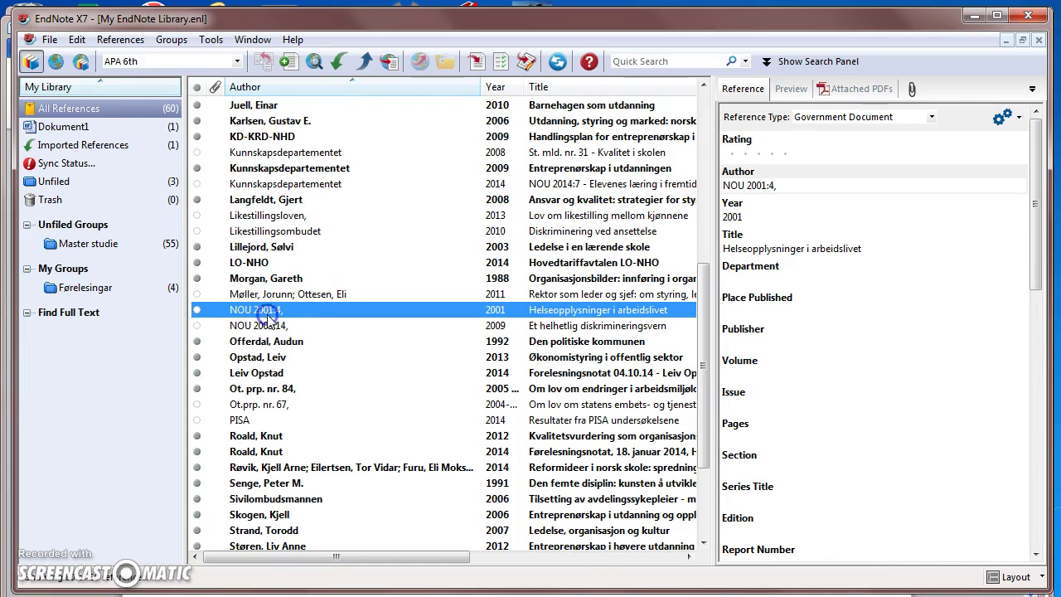
pyautogui.doubleClick(269, 315)
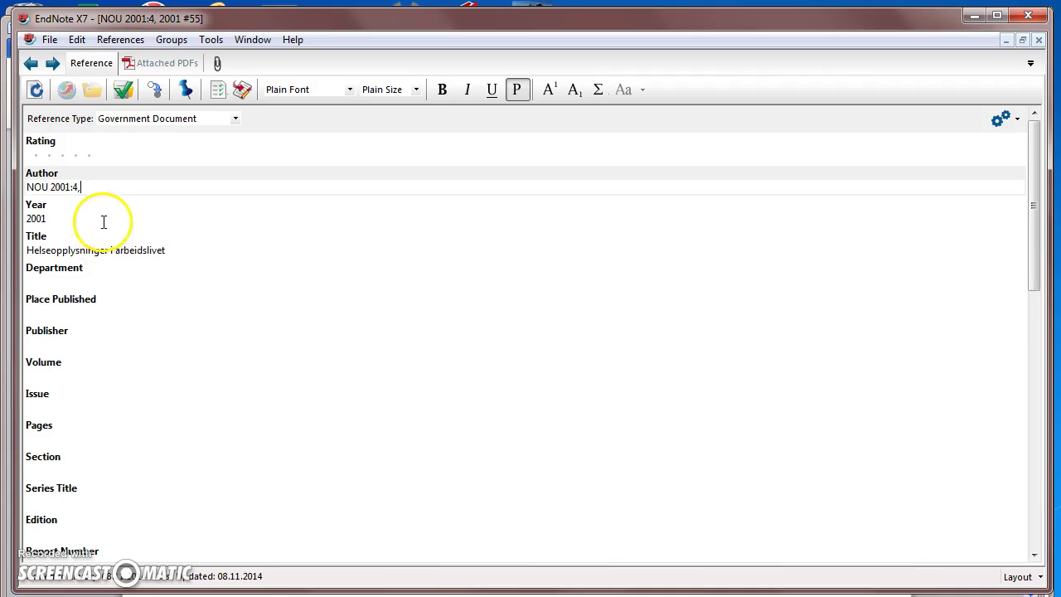
pyautogui.click(66, 218)
pyautogui.scroll(-5, 66, 218)
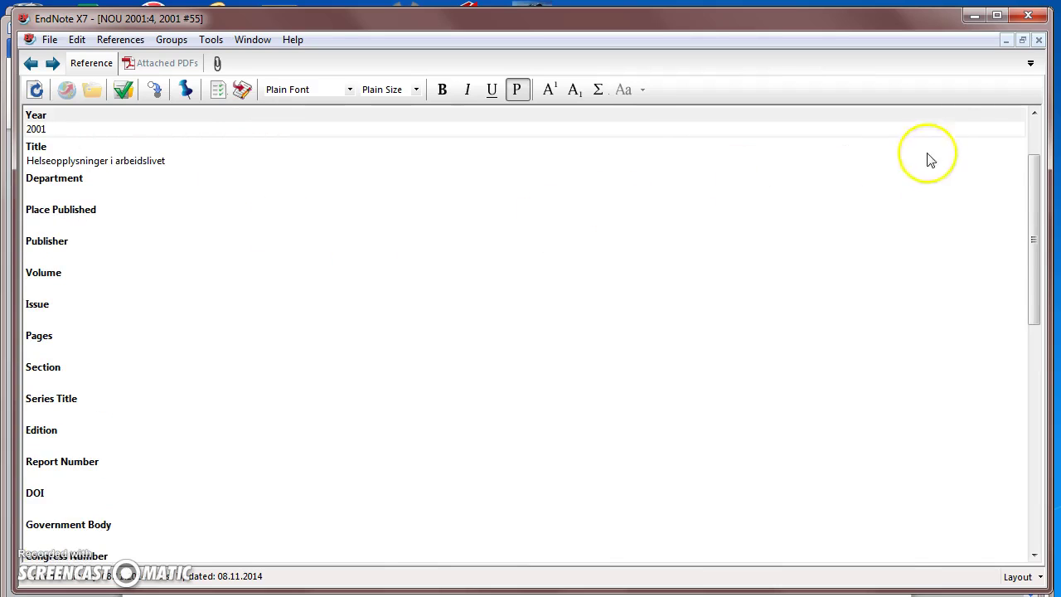
pyautogui.click(1041, 39)
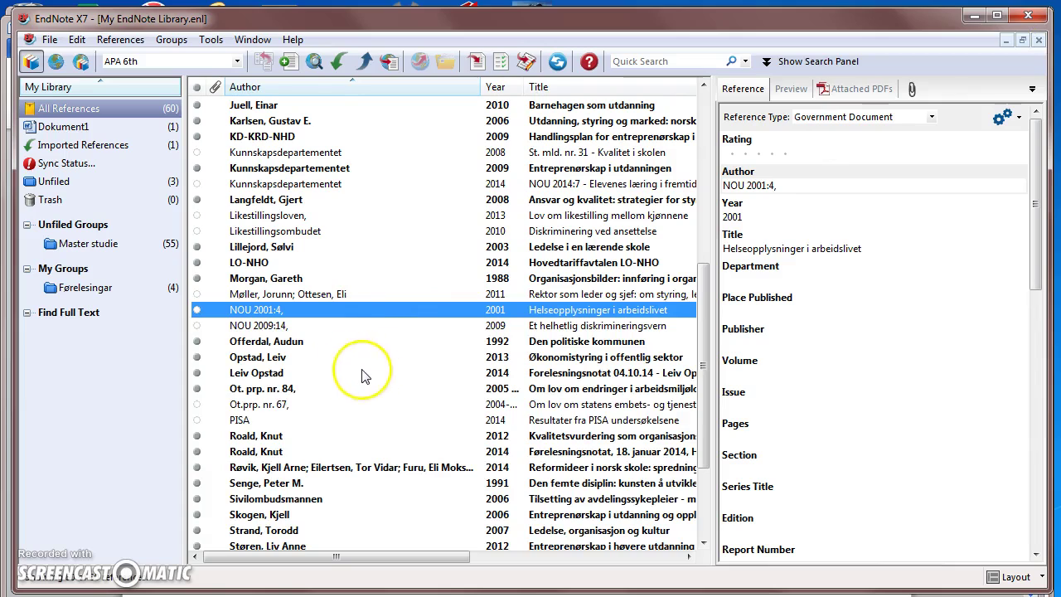
# Open the Kunnskapsdepartementet reference "St. mld. nr. 31 - Kvalitet i skolen", examine its reference type, author, year and title, and close it
pyautogui.scroll(-3, 305, 396)
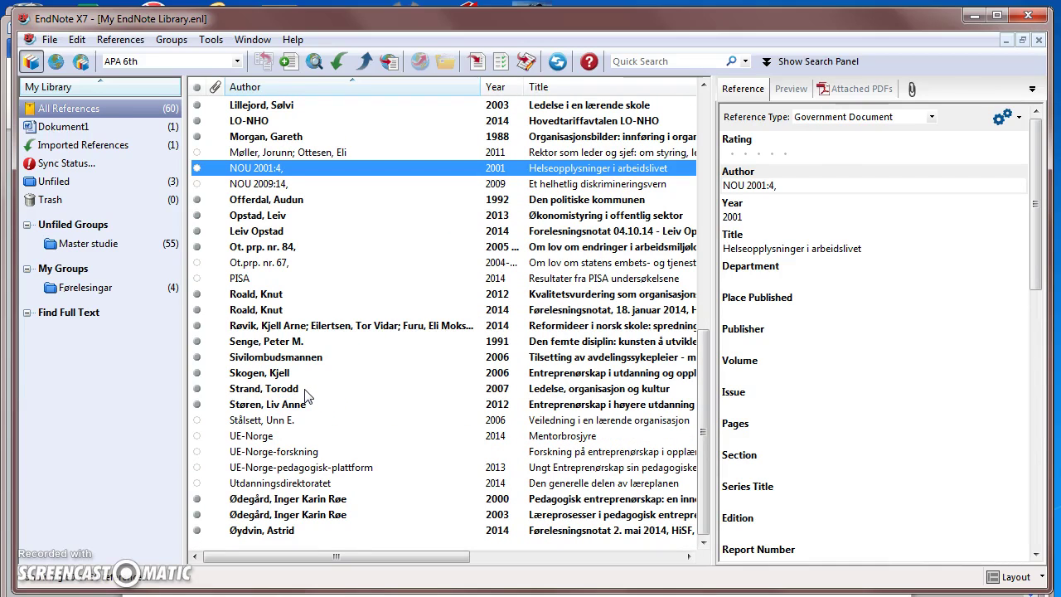
pyautogui.scroll(3, 306, 396)
pyautogui.scroll(2, 305, 394)
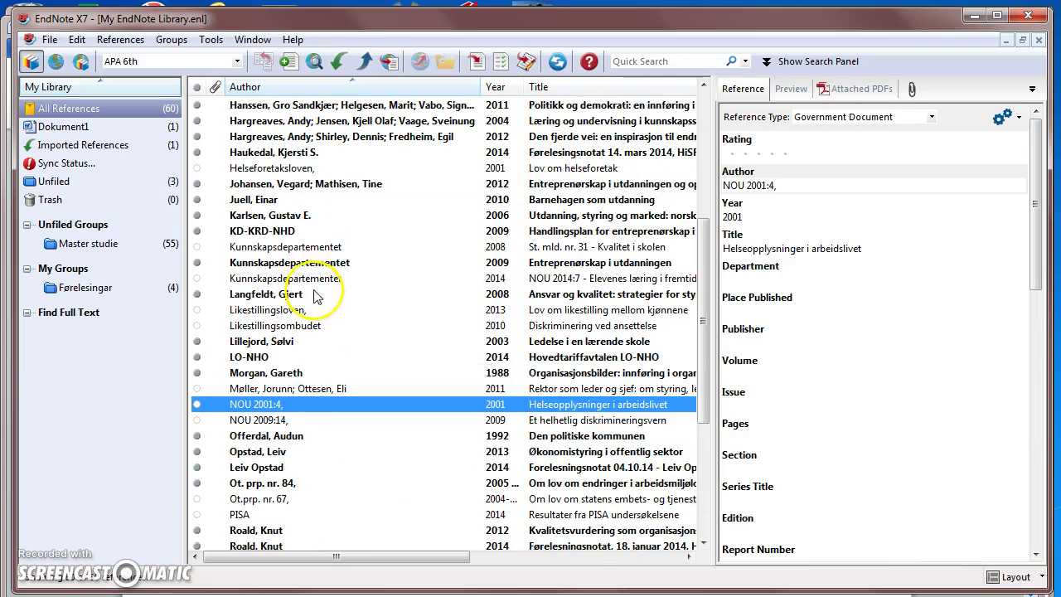
pyautogui.click(300, 248)
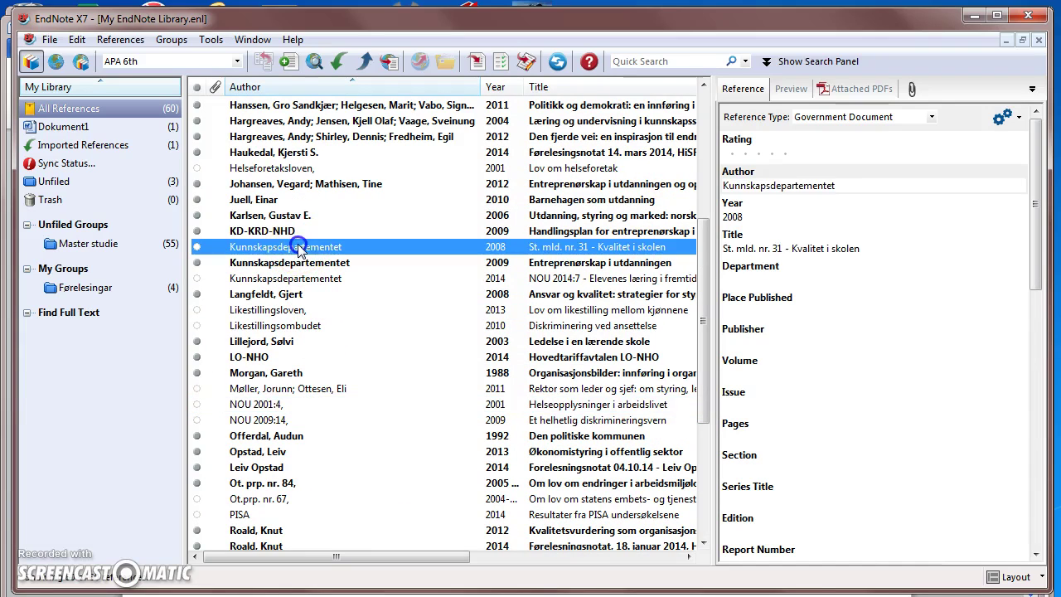
pyautogui.doubleClick(299, 248)
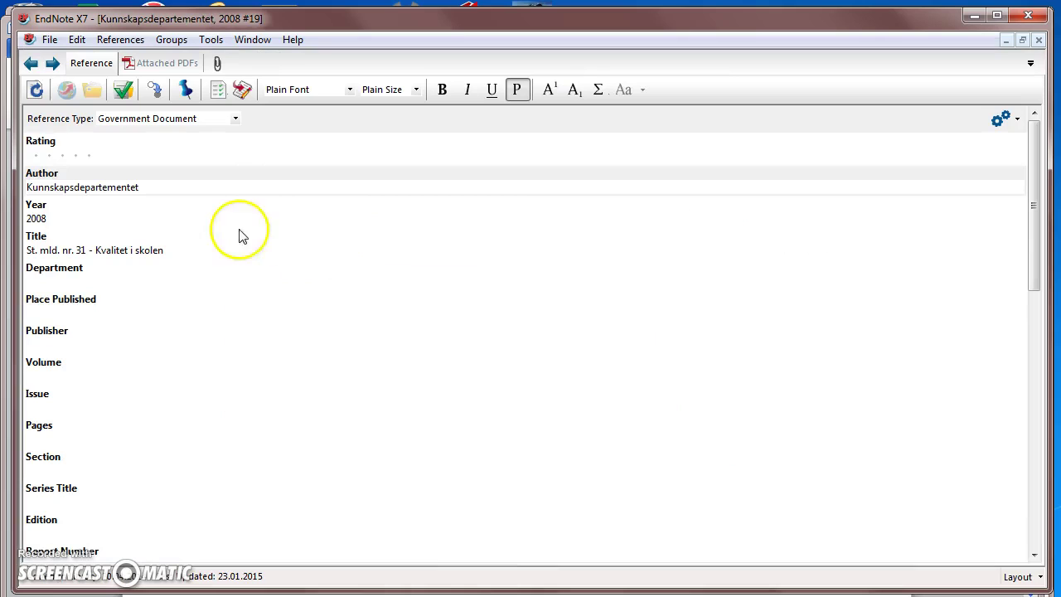
pyautogui.click(236, 122)
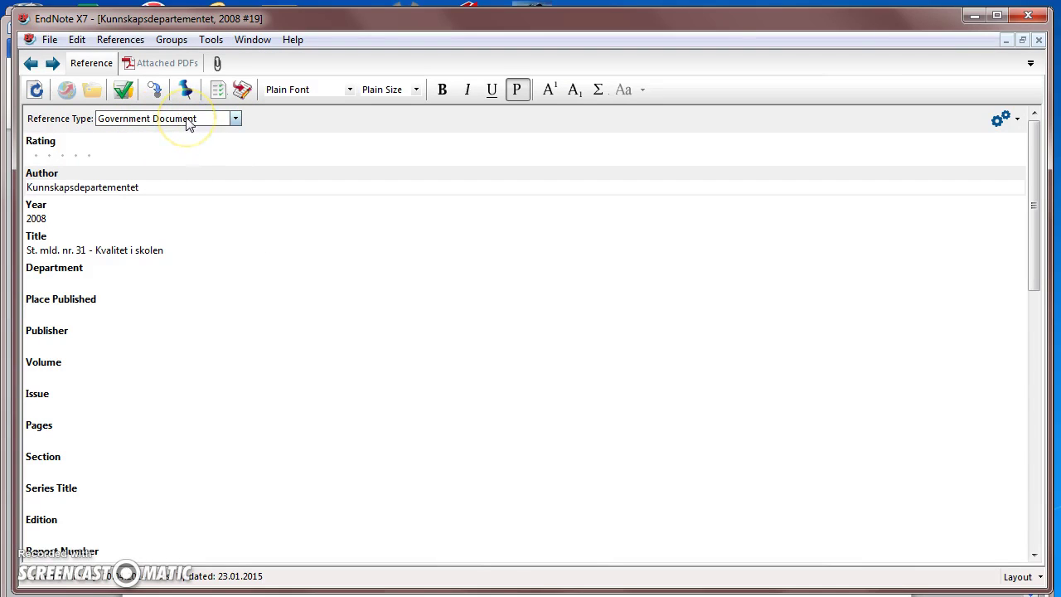
pyautogui.click(187, 254)
pyautogui.click(137, 186)
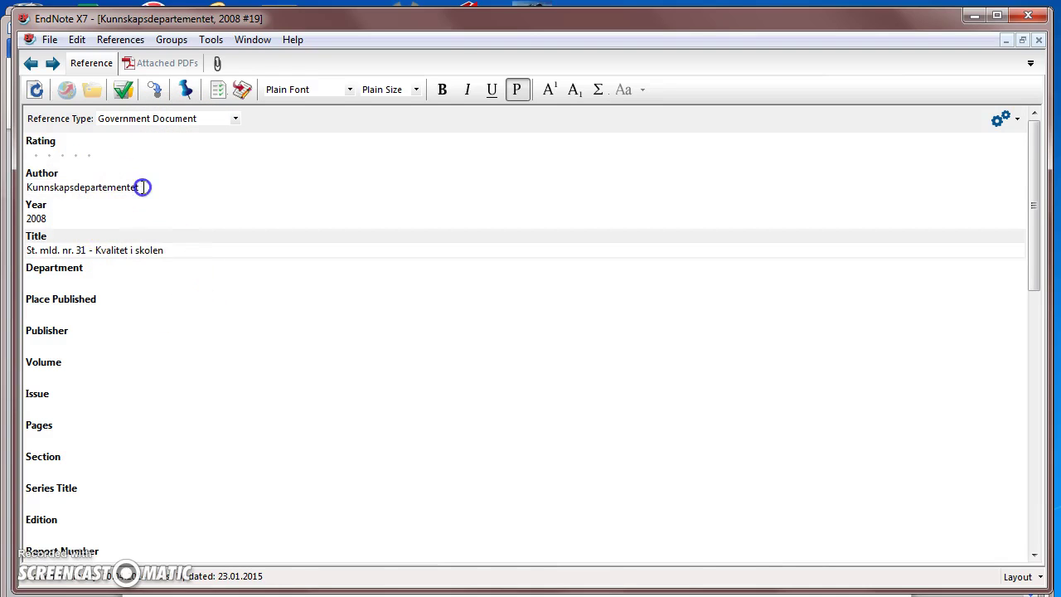
pyautogui.click(174, 251)
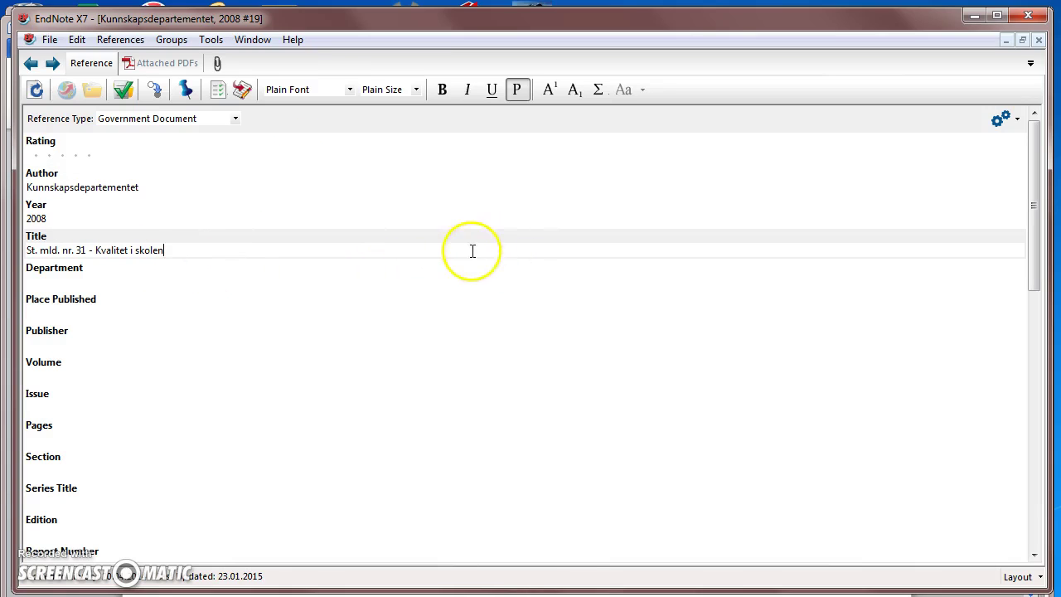
pyautogui.click(58, 221)
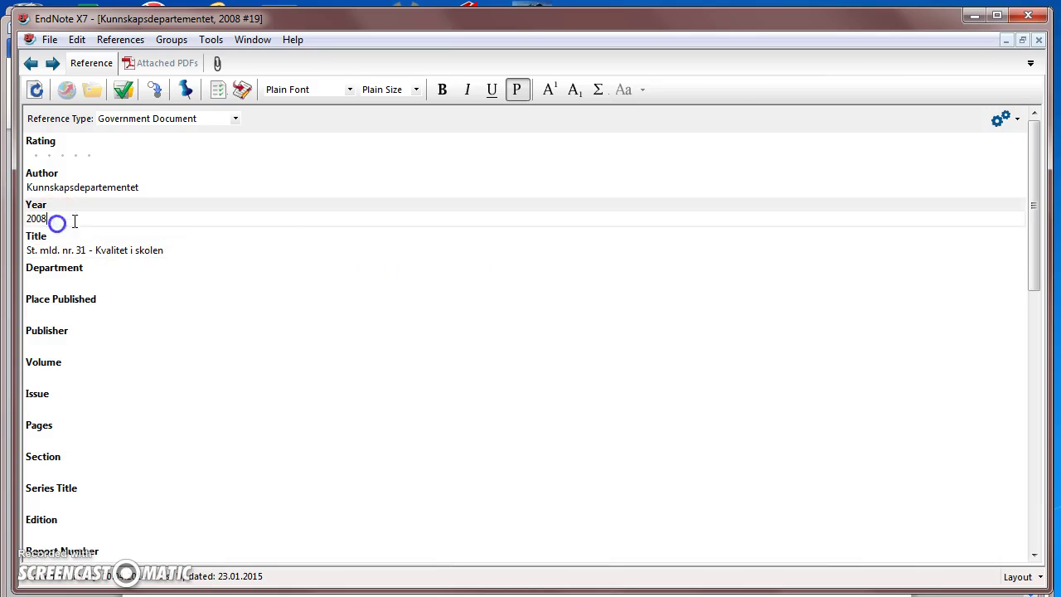
pyautogui.click(1042, 42)
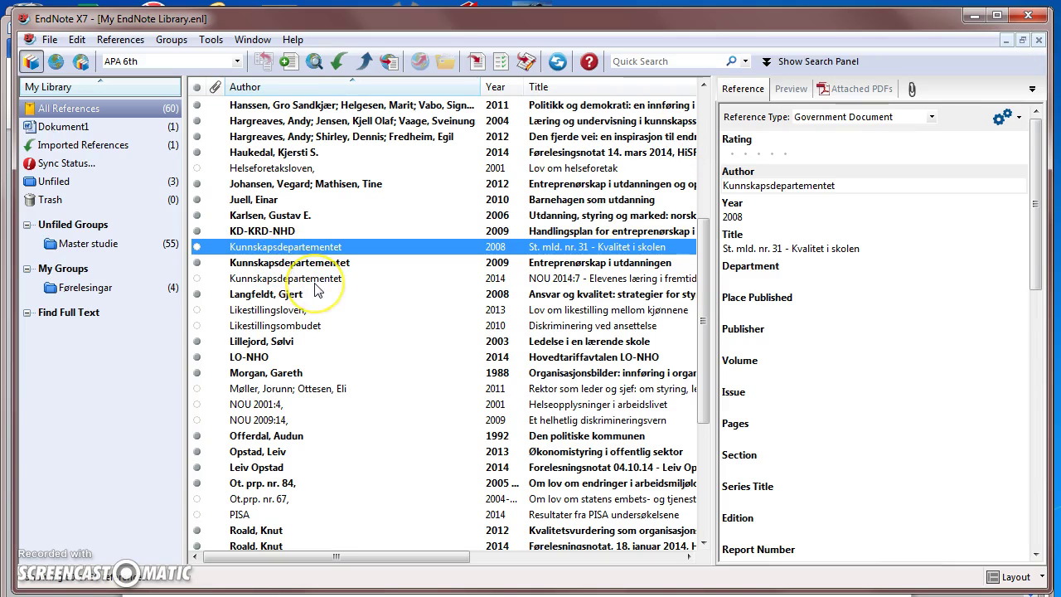
# Open the "Førelesningsnotat, 18. januar 2014" reference, examine its reference type, year and title, and close it without saving changes
pyautogui.scroll(-1, 315, 289)
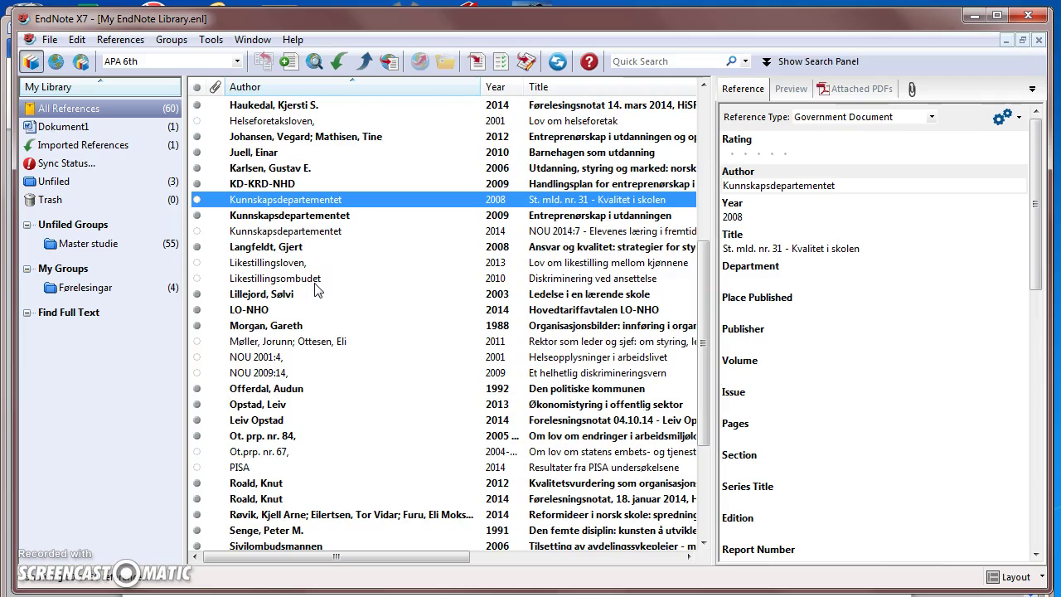
pyautogui.scroll(1, 315, 289)
pyautogui.scroll(-1, 315, 290)
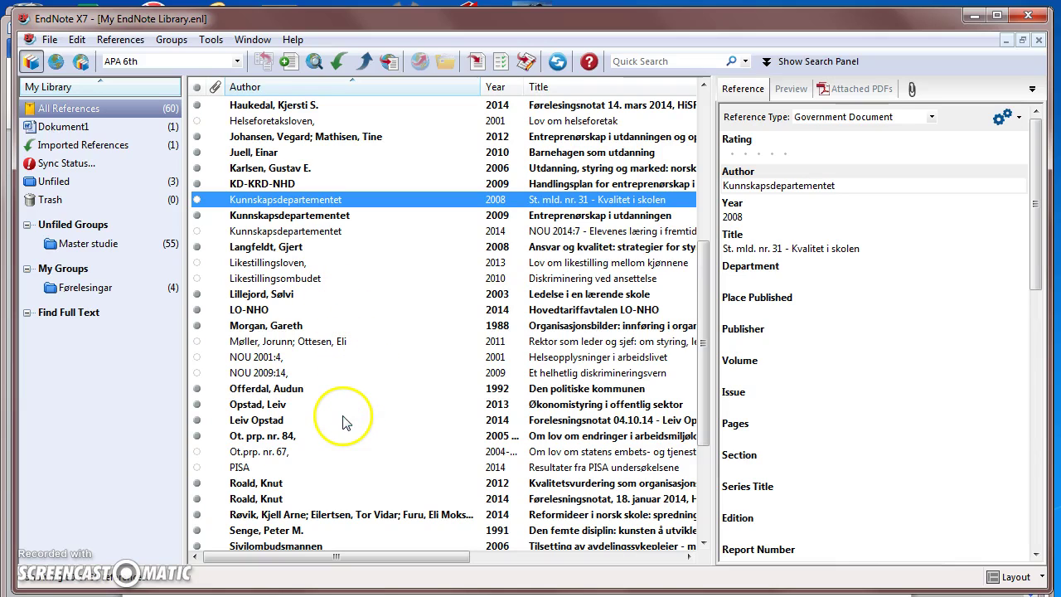
pyautogui.click(302, 498)
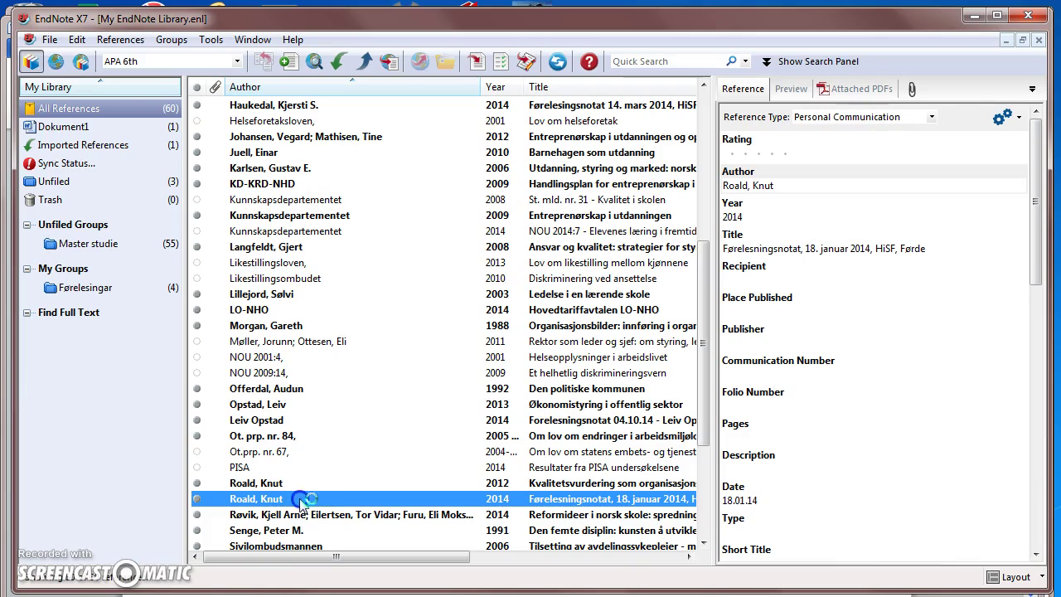
pyautogui.doubleClick(302, 500)
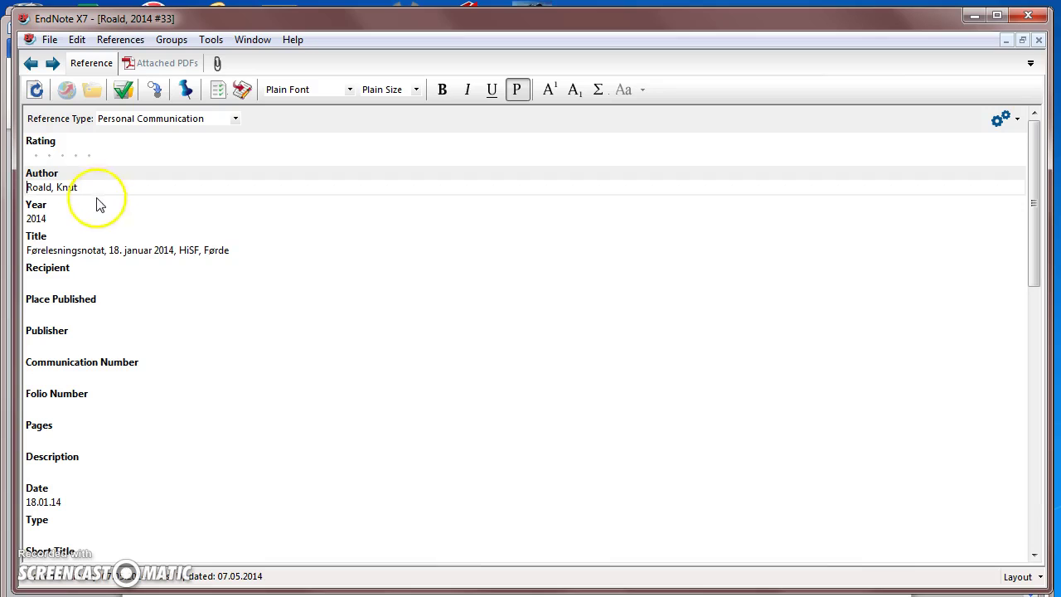
pyautogui.click(86, 223)
pyautogui.click(239, 254)
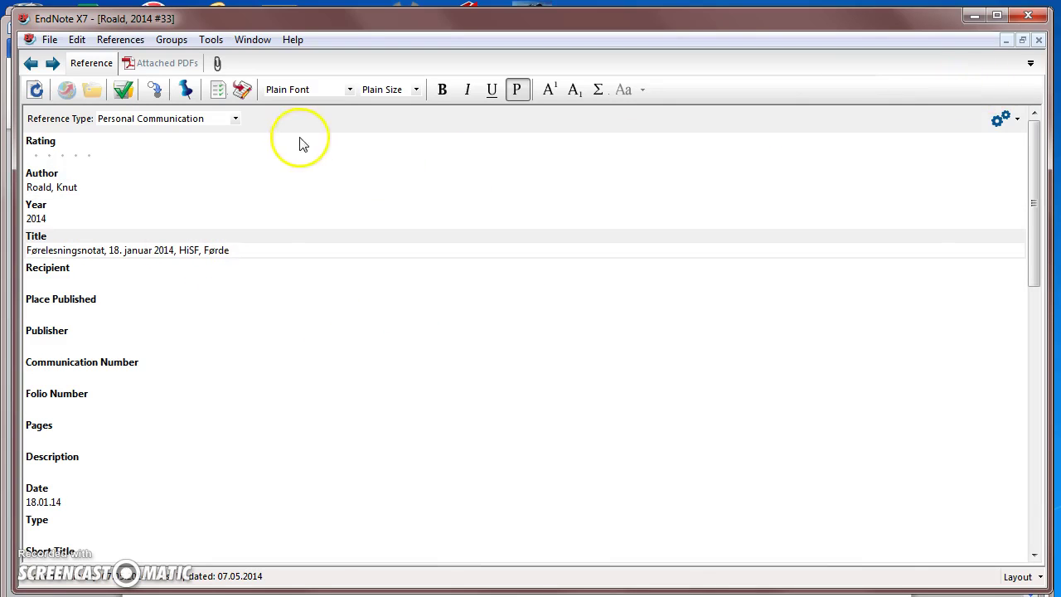
pyautogui.click(183, 119)
pyautogui.moveTo(177, 170); pyautogui.dragTo(179, 352)
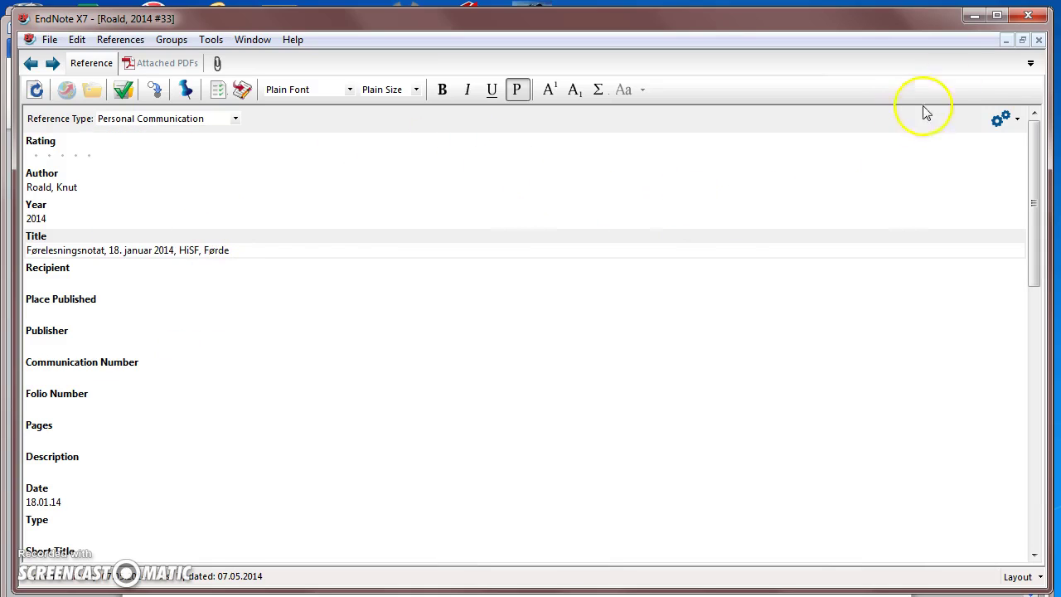
pyautogui.click(1040, 41)
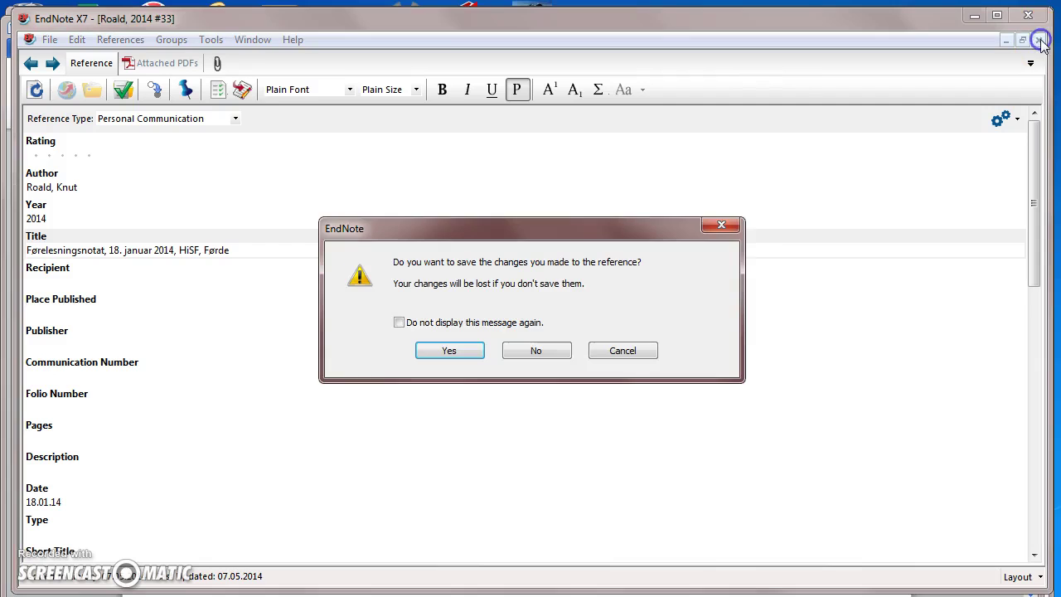
pyautogui.click(523, 351)
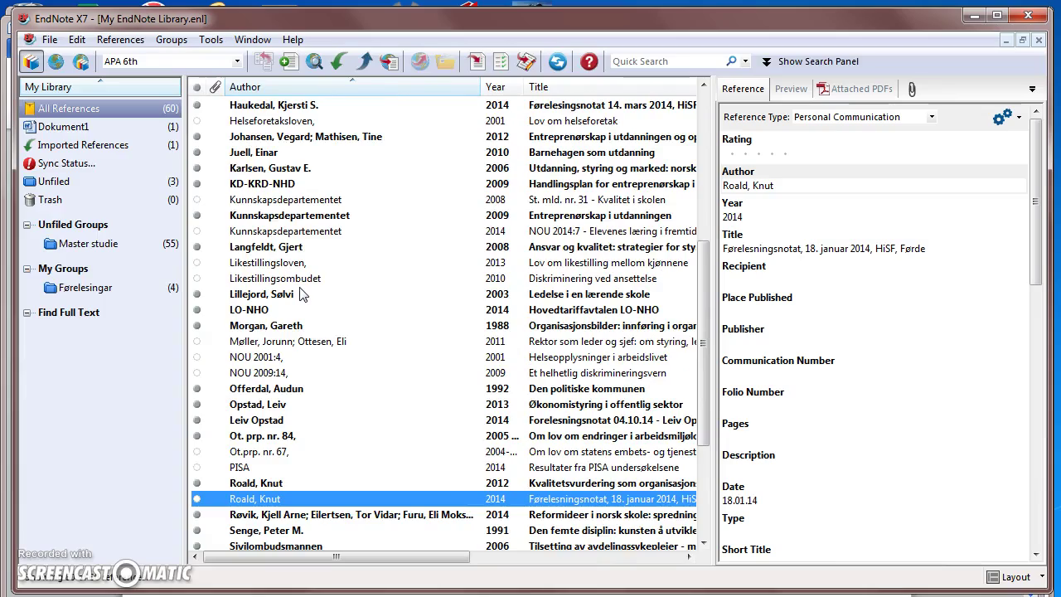
pyautogui.scroll(7, 302, 295)
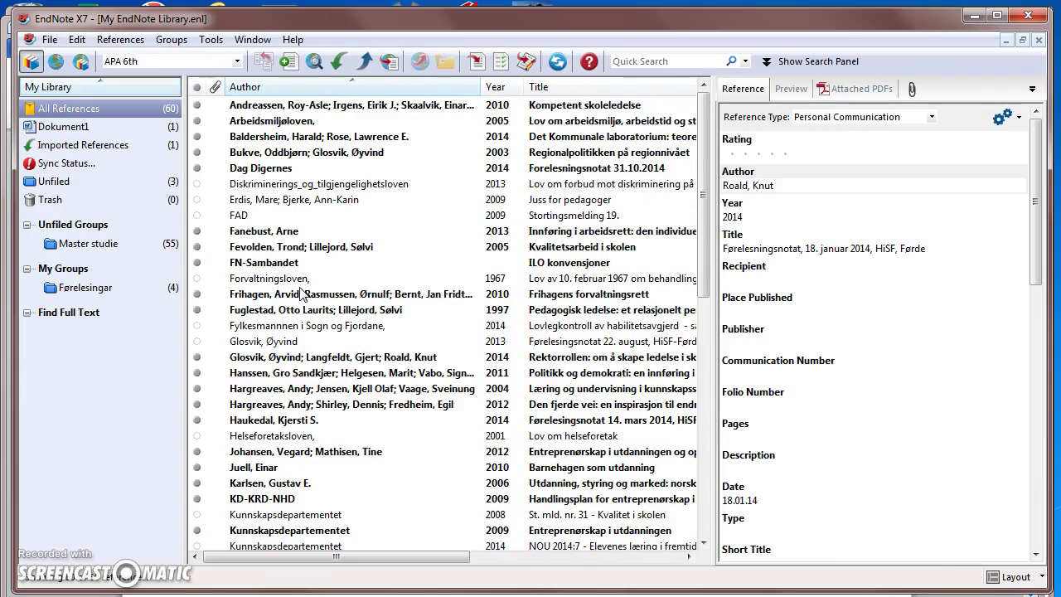
# Switch to the Word document and add the page range 23 - 34 to the in-text citation after "Dette er ein test."
pyautogui.scroll(-5, 388, 302)
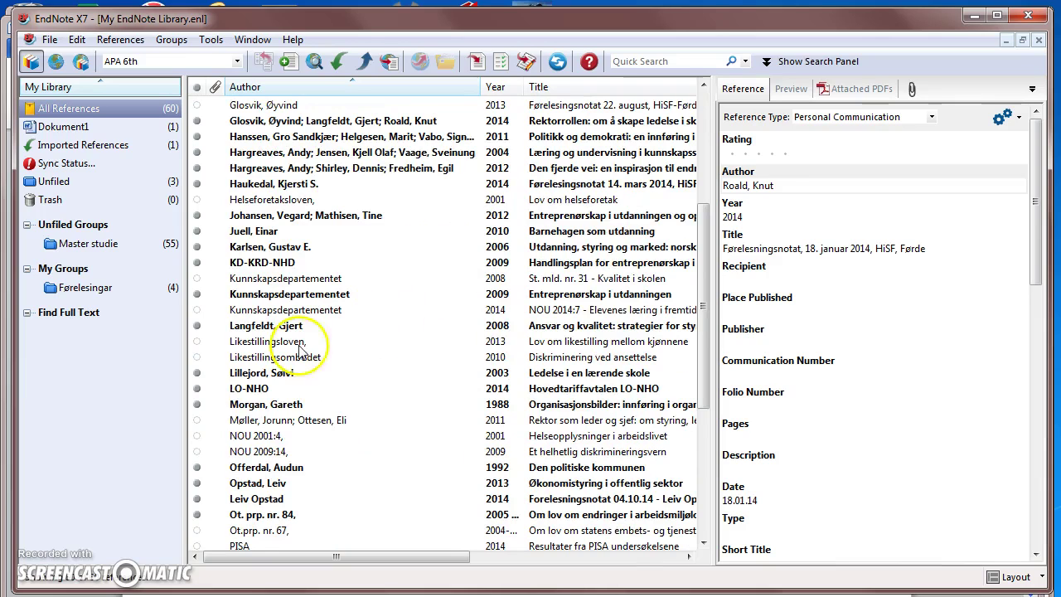
pyautogui.scroll(-2, 165, 410)
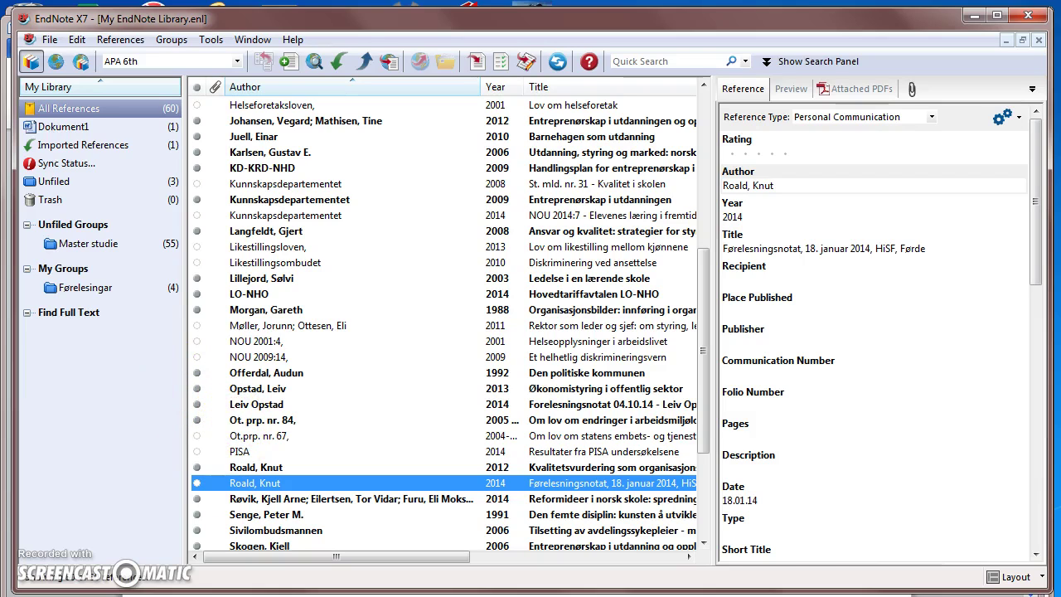
pyautogui.hotkey('alt', 'Tab')
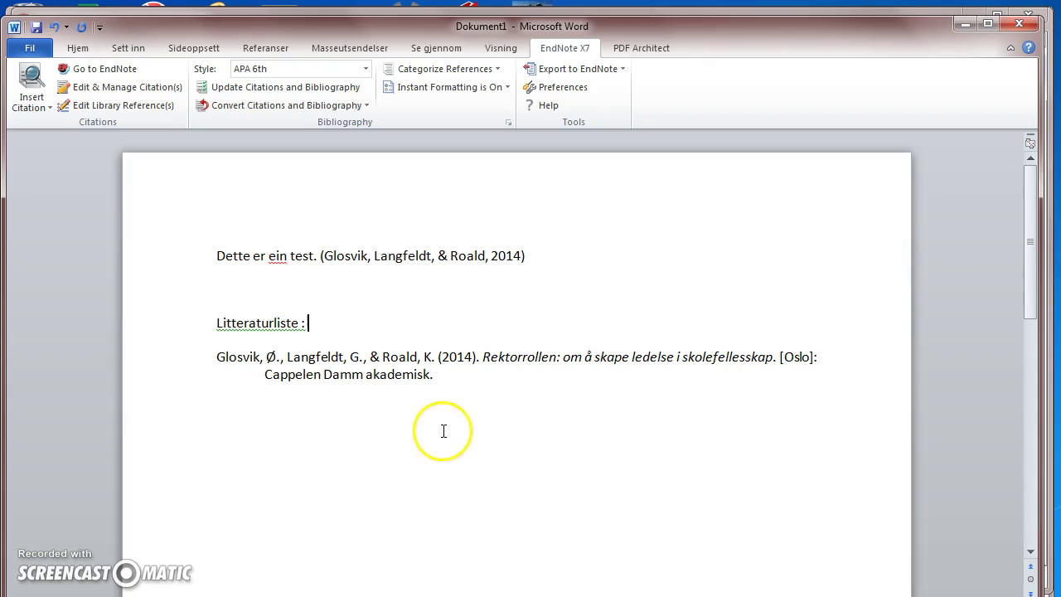
pyautogui.click(527, 255)
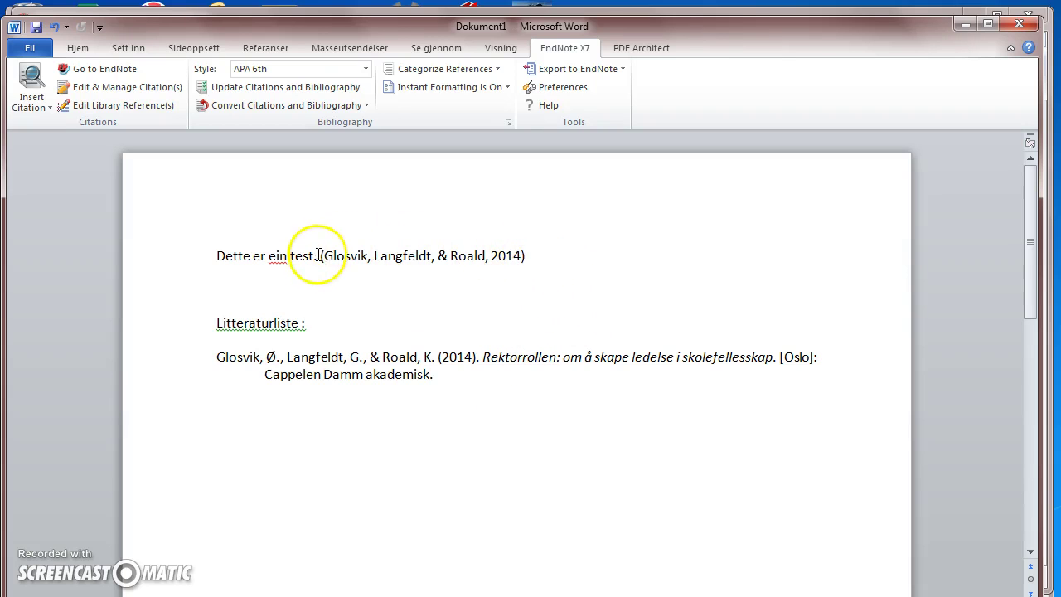
pyautogui.moveTo(317, 256); pyautogui.dragTo(526, 253)
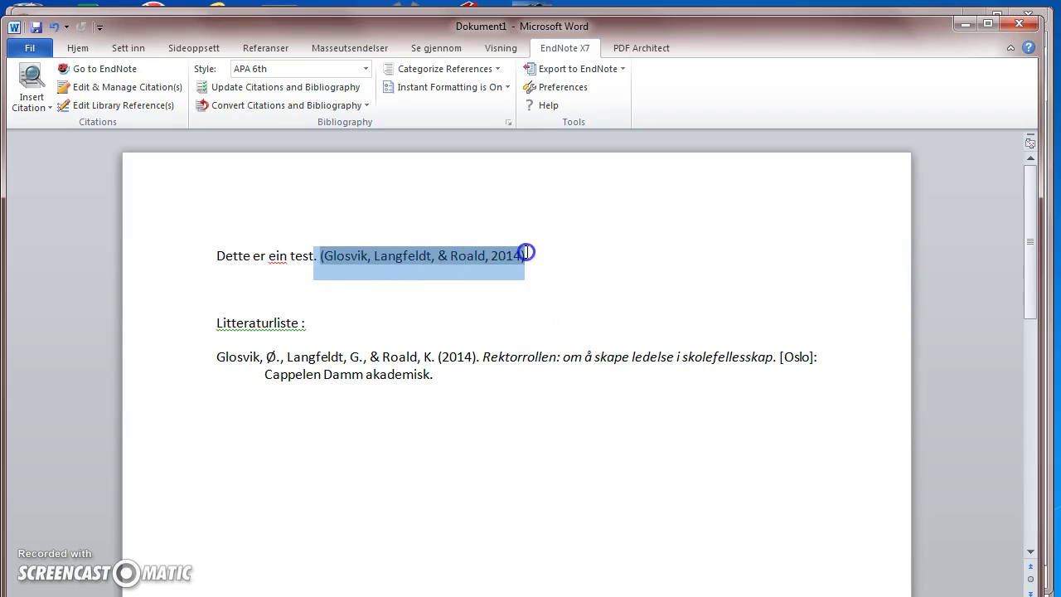
pyautogui.click(144, 90)
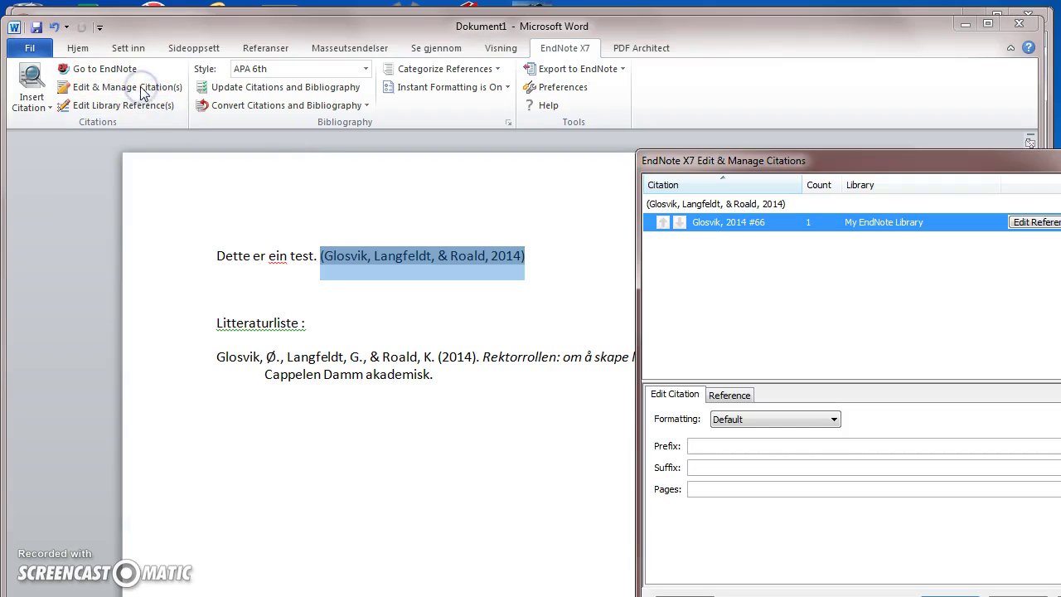
pyautogui.moveTo(862, 161); pyautogui.dragTo(623, 63)
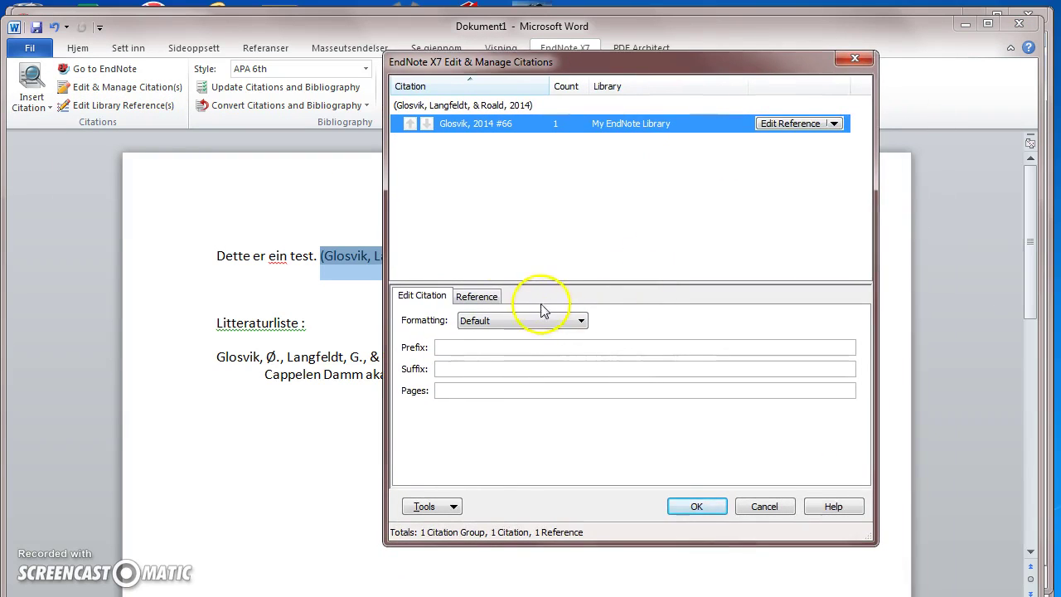
pyautogui.click(445, 390)
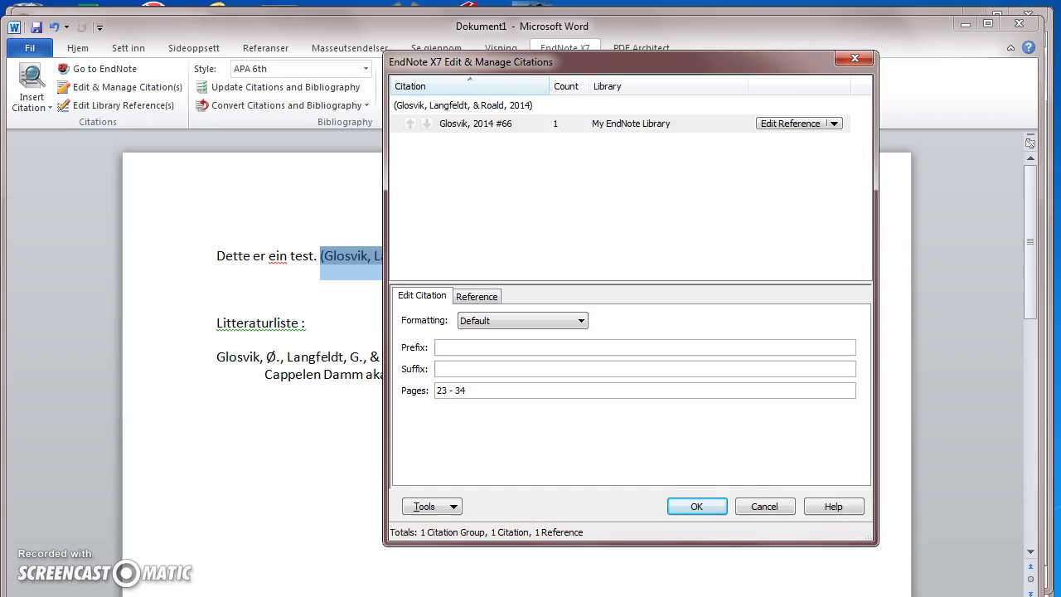
pyautogui.click(709, 506)
# Try to open the selected in-text citation's source with Edit Library Reference(s), and dismiss the message
pyautogui.click(603, 264)
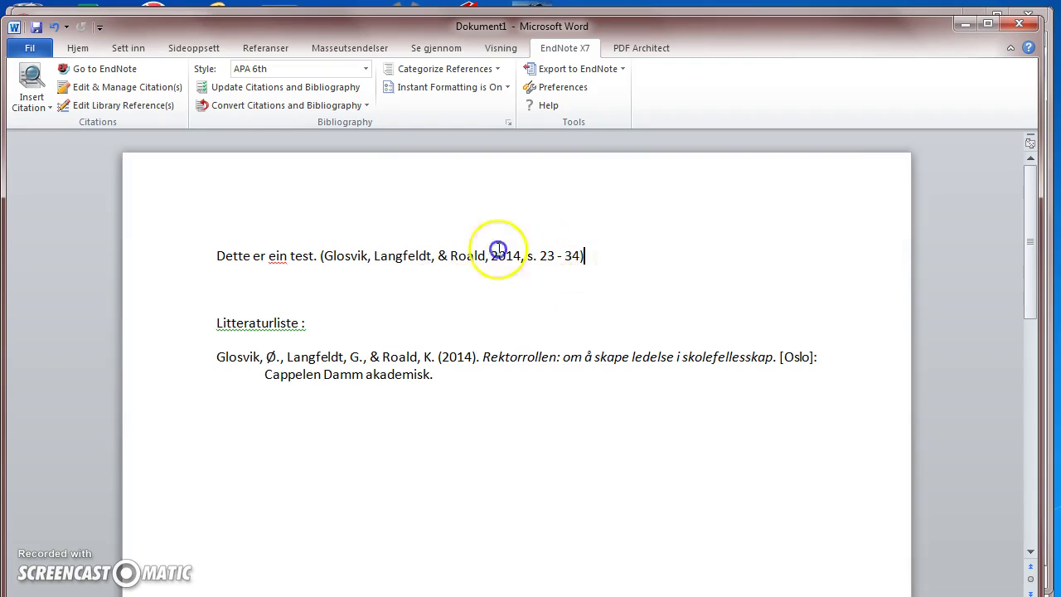
pyautogui.click(415, 251)
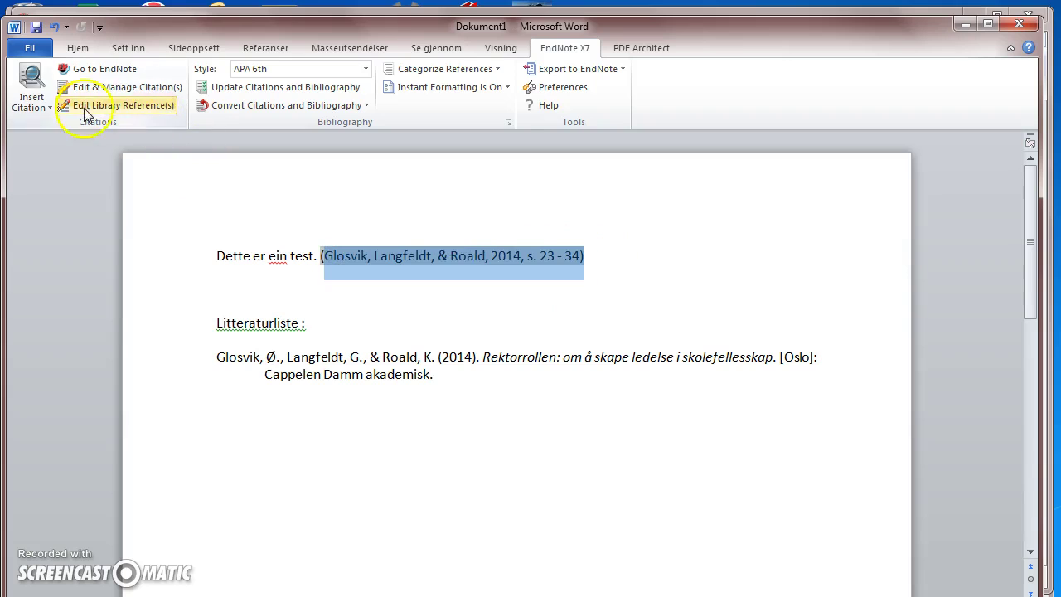
pyautogui.click(37, 100)
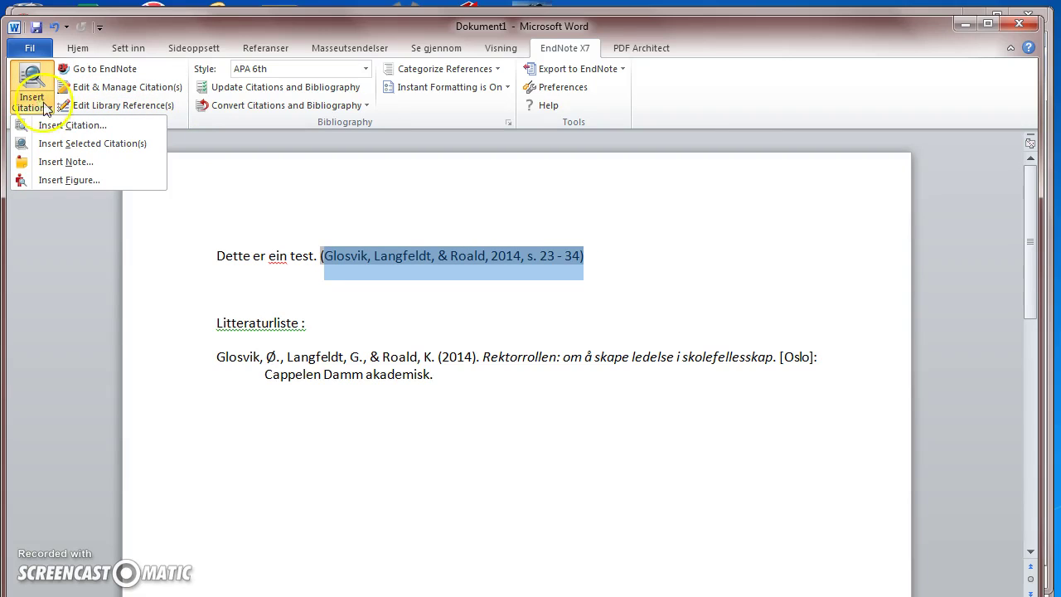
pyautogui.click(105, 108)
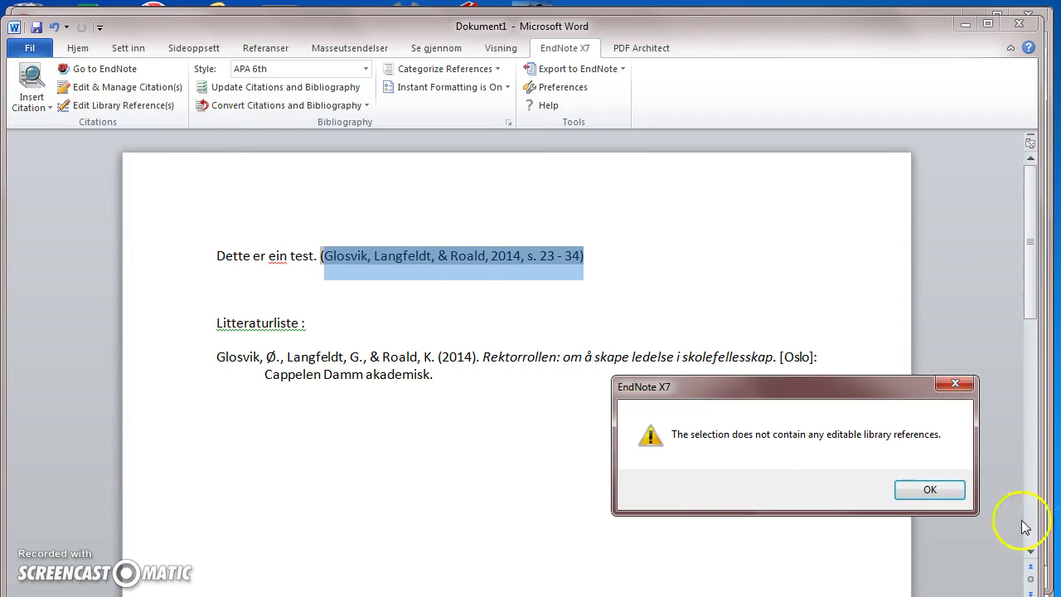
pyautogui.click(930, 489)
pyautogui.click(592, 292)
pyautogui.moveTo(316, 251); pyautogui.dragTo(592, 267)
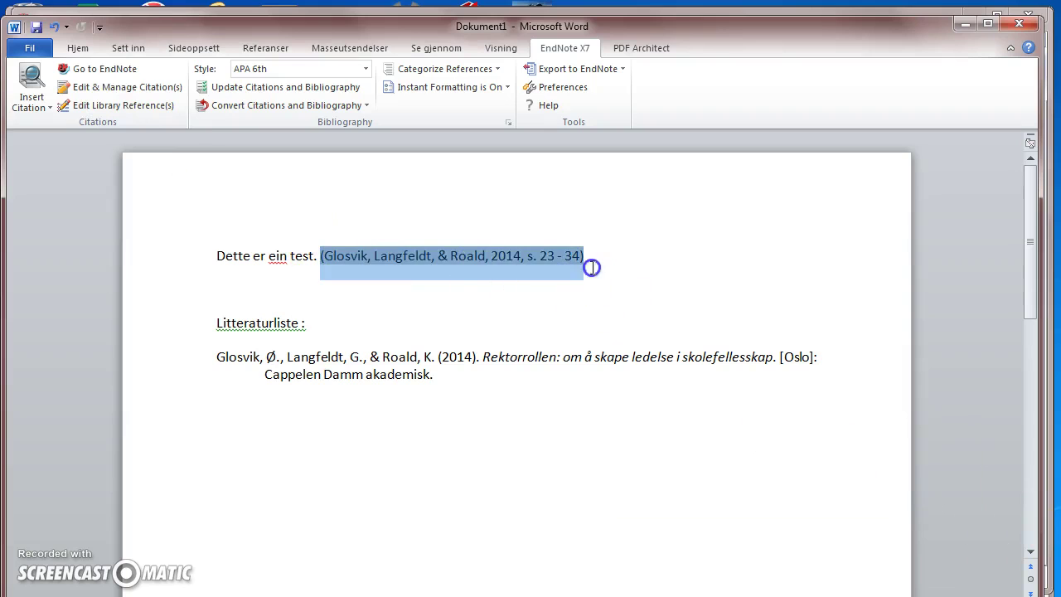
pyautogui.click(93, 88)
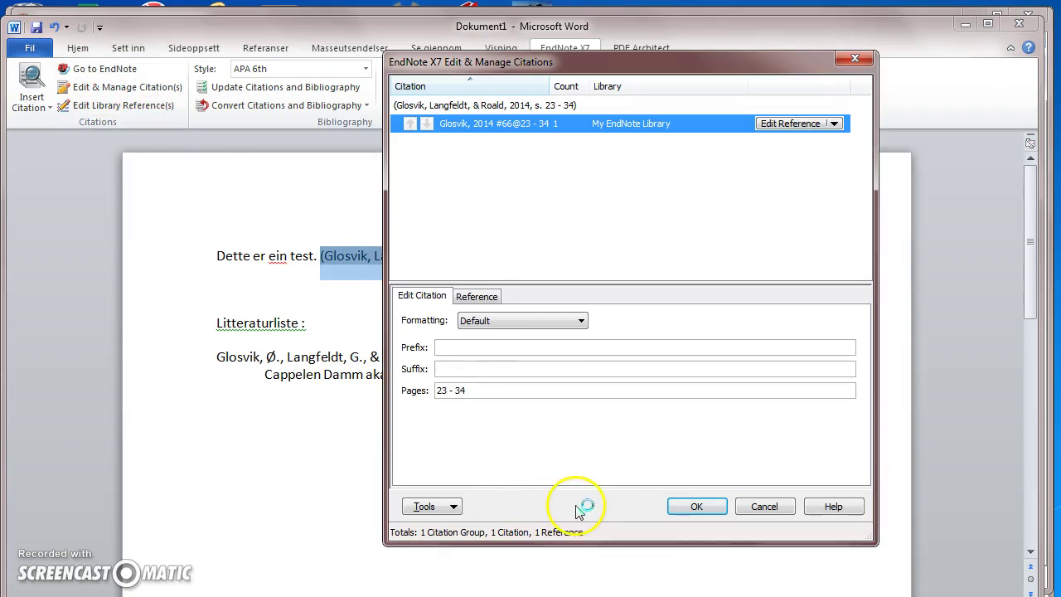
pyautogui.click(764, 508)
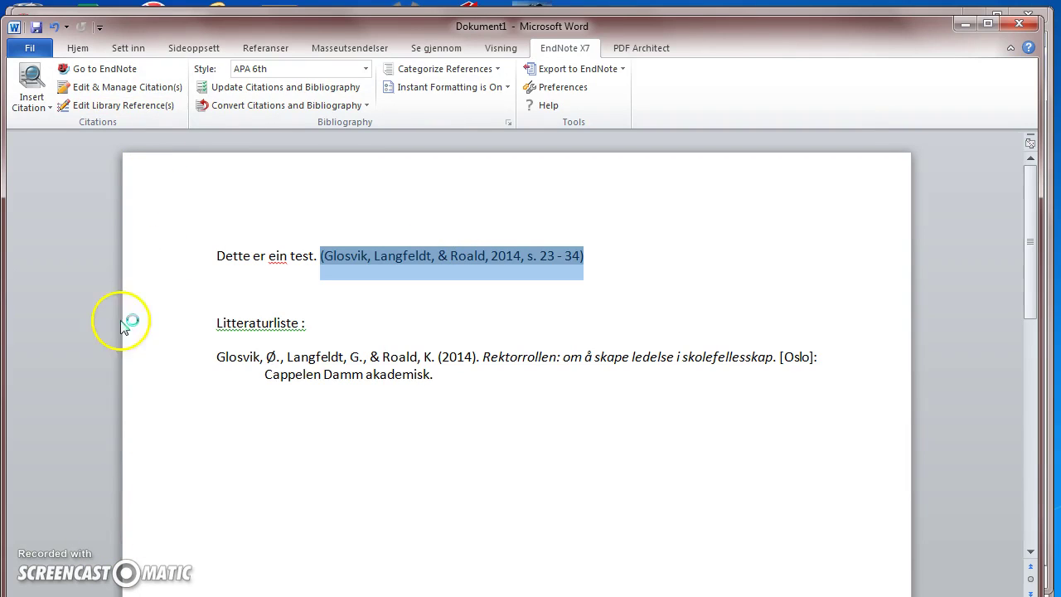
pyautogui.click(30, 81)
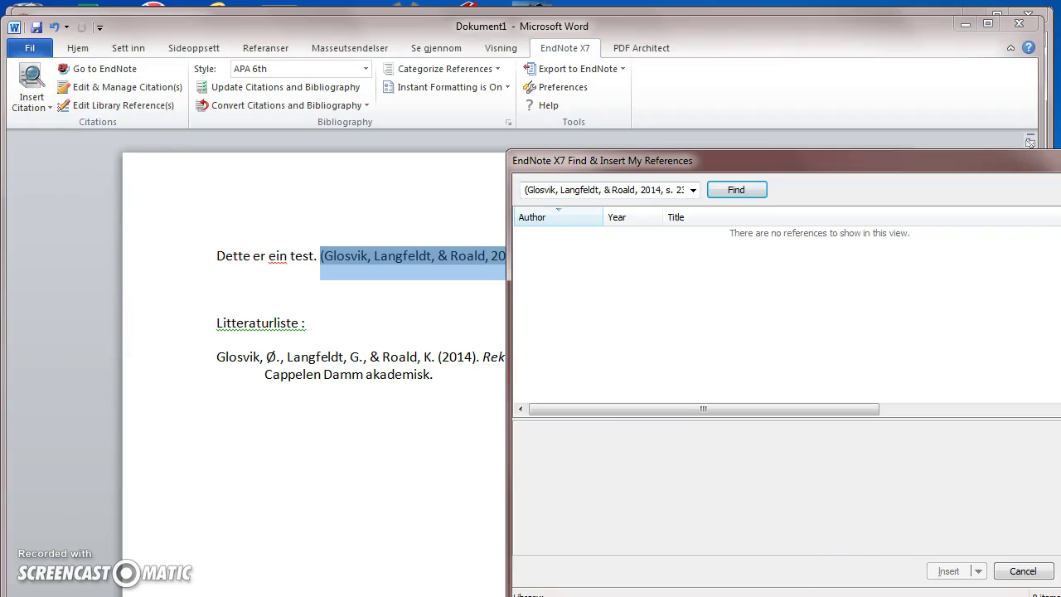
pyautogui.click(1023, 571)
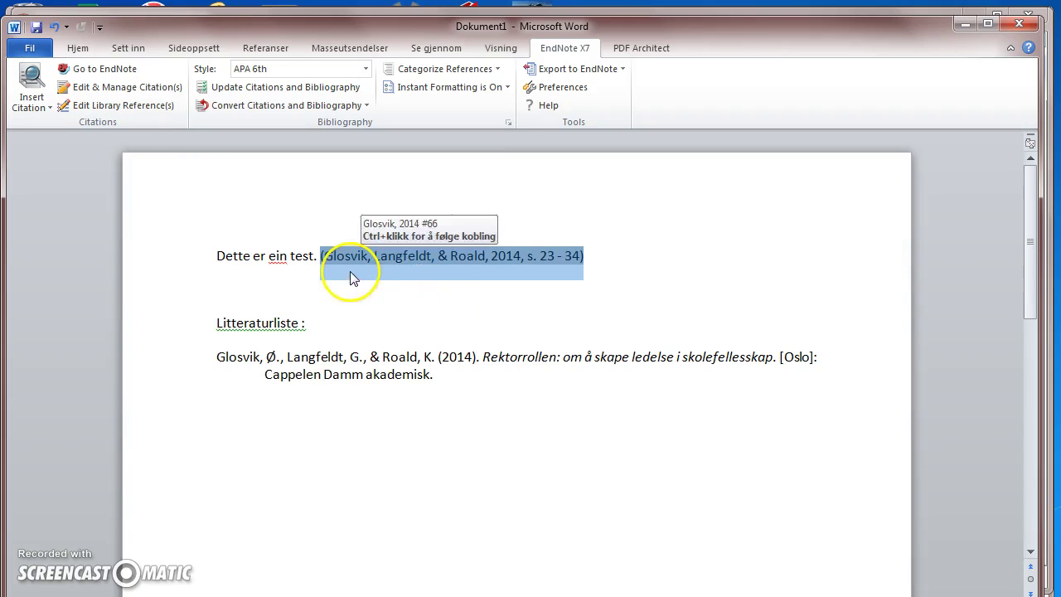
# Open the "Rektorrollen" book reference for editing through the citation's Edit & Manage Citations entry, examine its fields, and close it
pyautogui.click(137, 88)
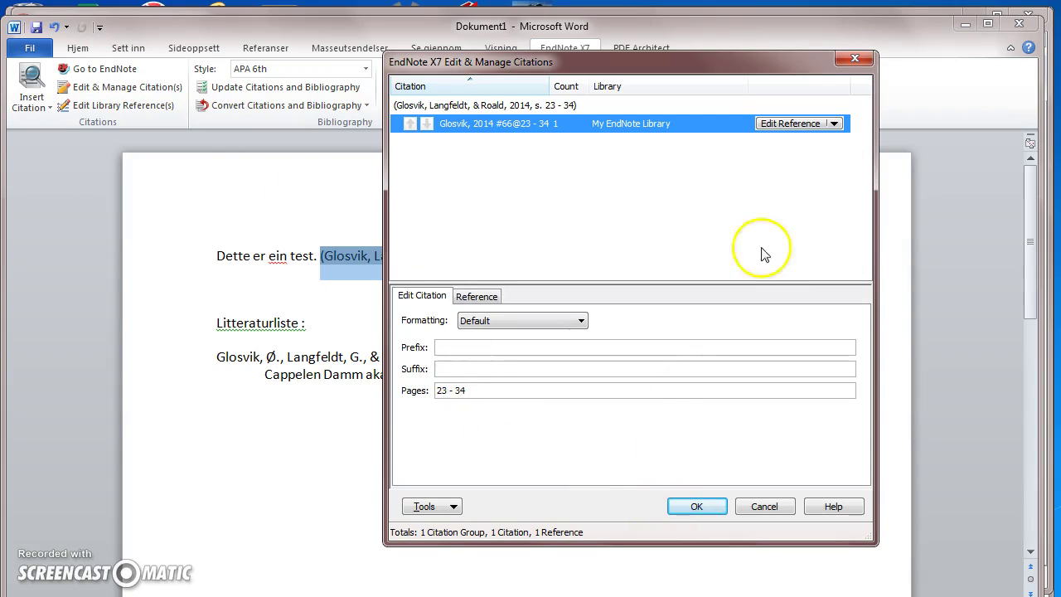
pyautogui.click(787, 126)
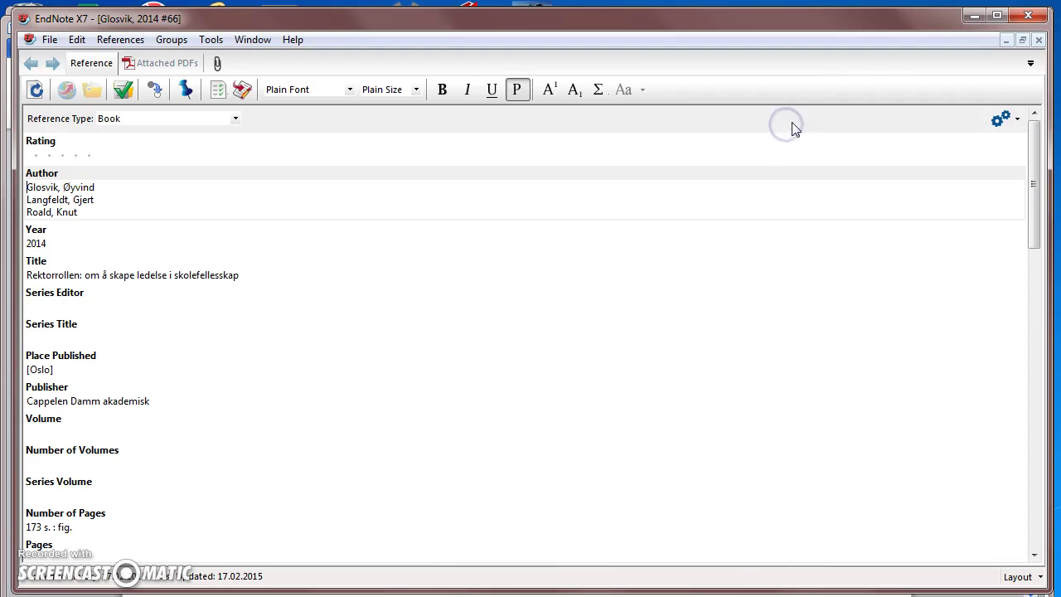
pyautogui.click(1038, 41)
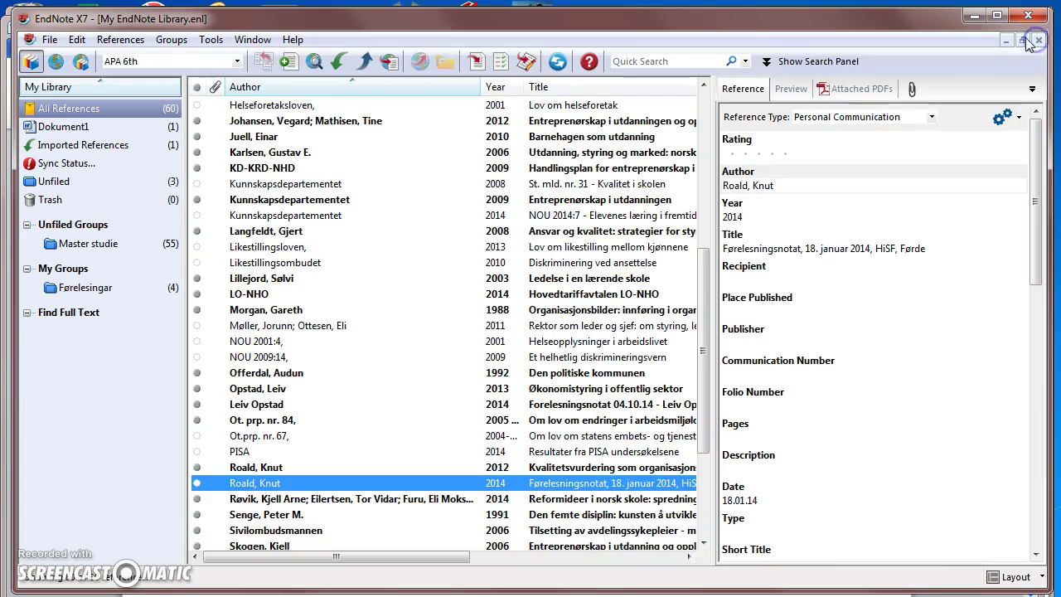